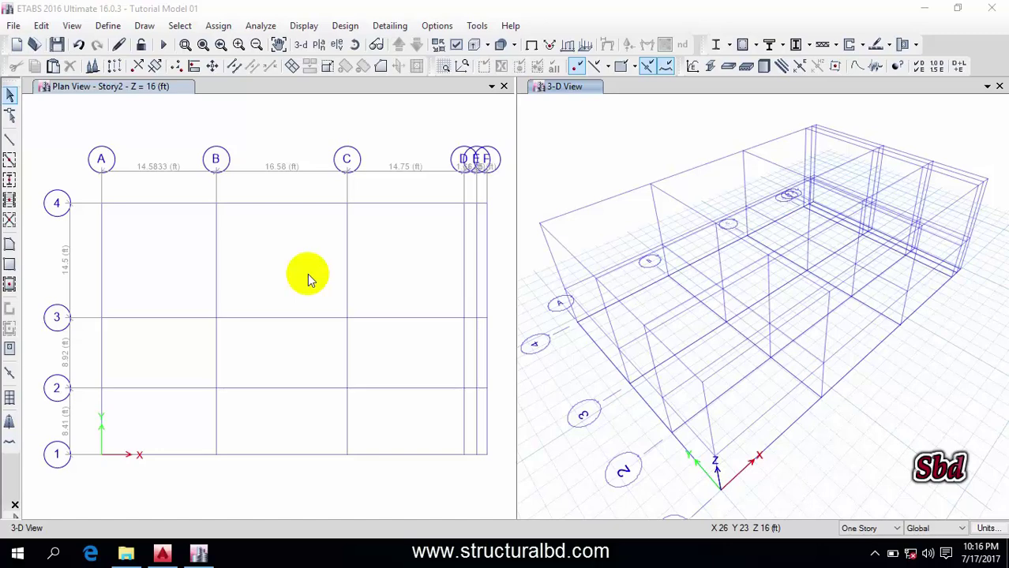
Start a new frame section property with a concrete rectangular shape.
left_click(221, 9)
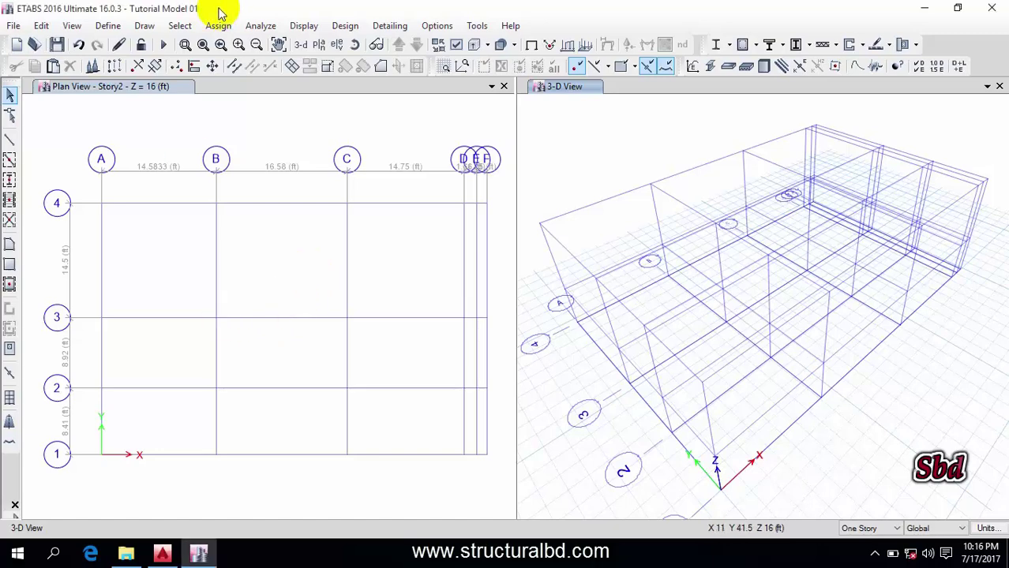
left_click(109, 25)
mouse_move(168, 79)
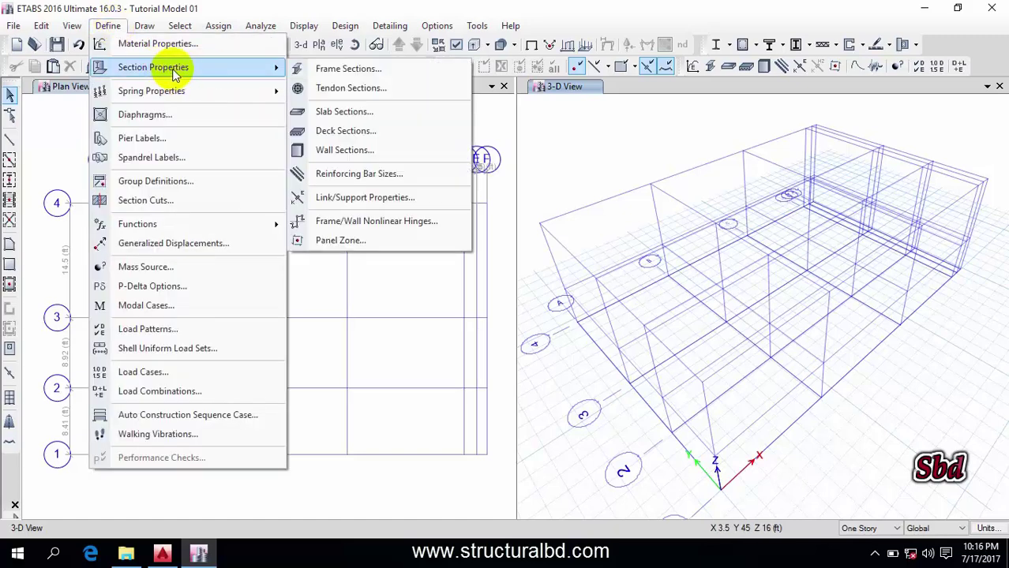
left_click(355, 69)
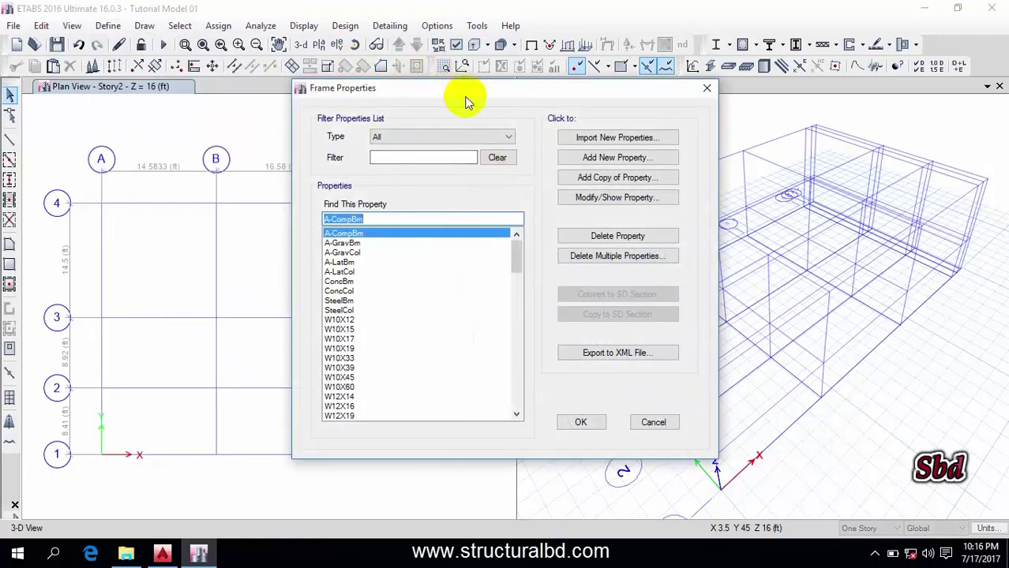
left_click_drag(466, 97, 355, 79)
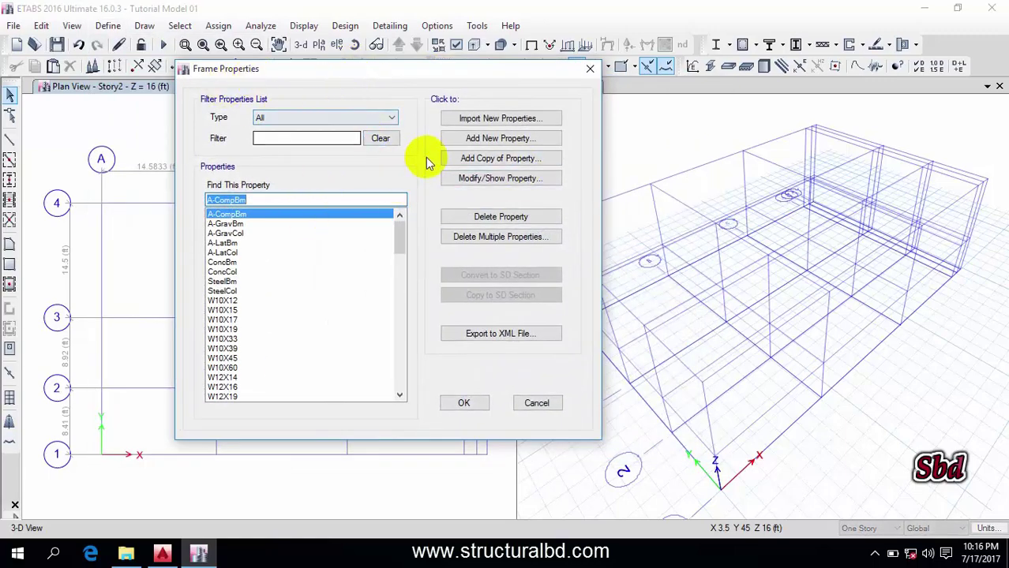
left_click(506, 145)
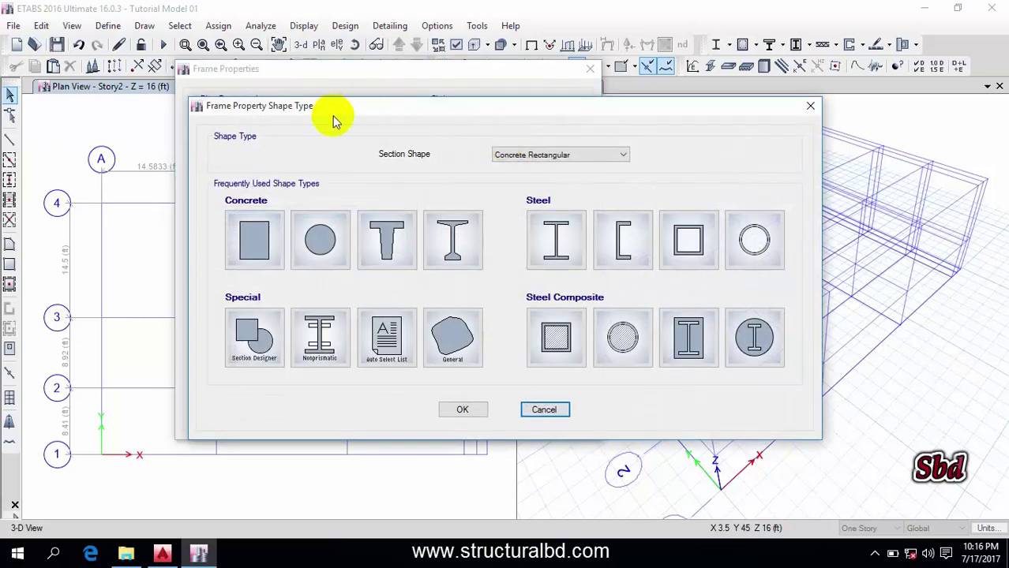
left_click(268, 241)
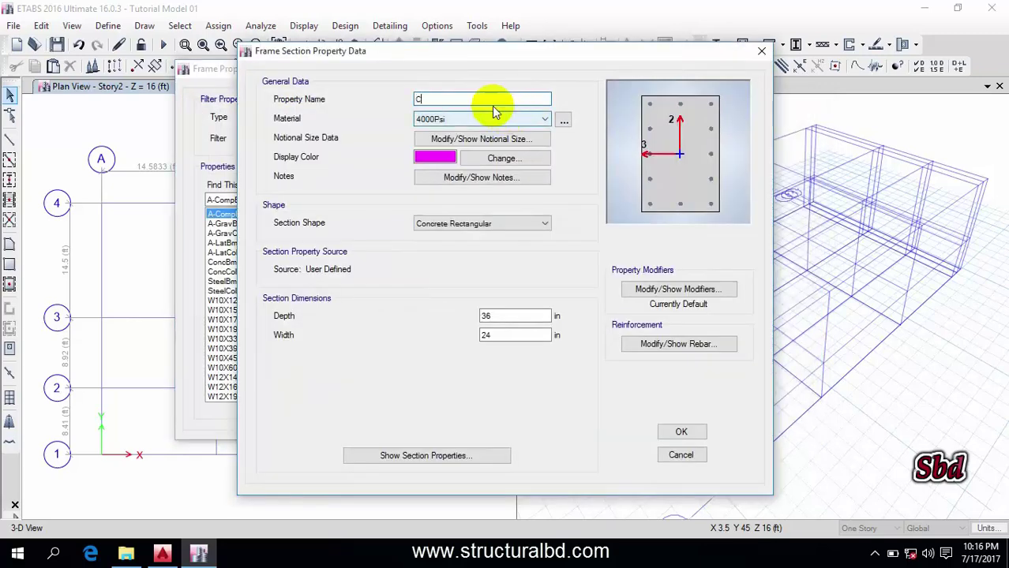
Switch to the AutoCAD training drawing and examine the list of column sizes above the column layout plan.
left_click(162, 553)
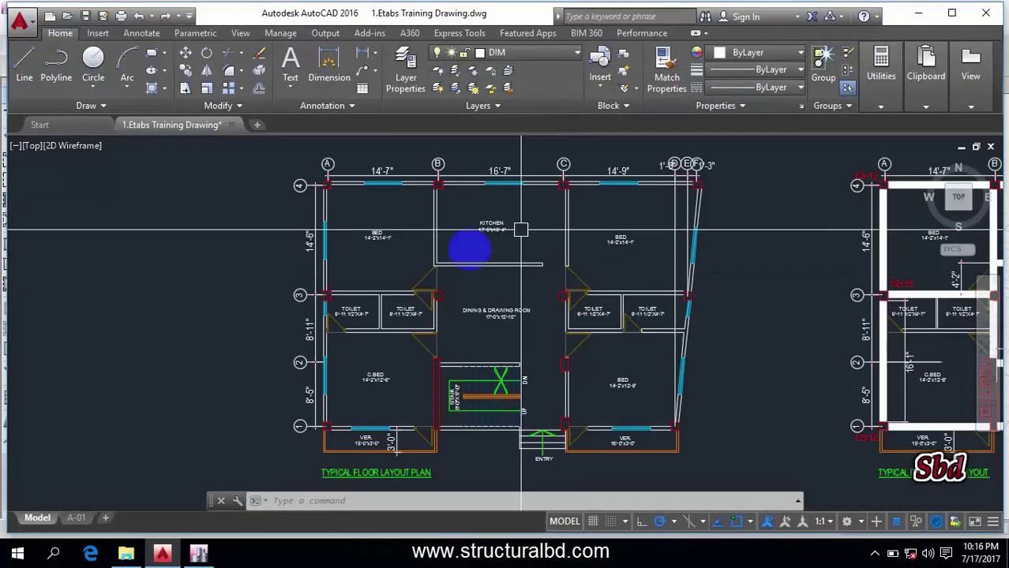
scroll(474, 241, "down", 5)
scroll(407, 272, "up", 6)
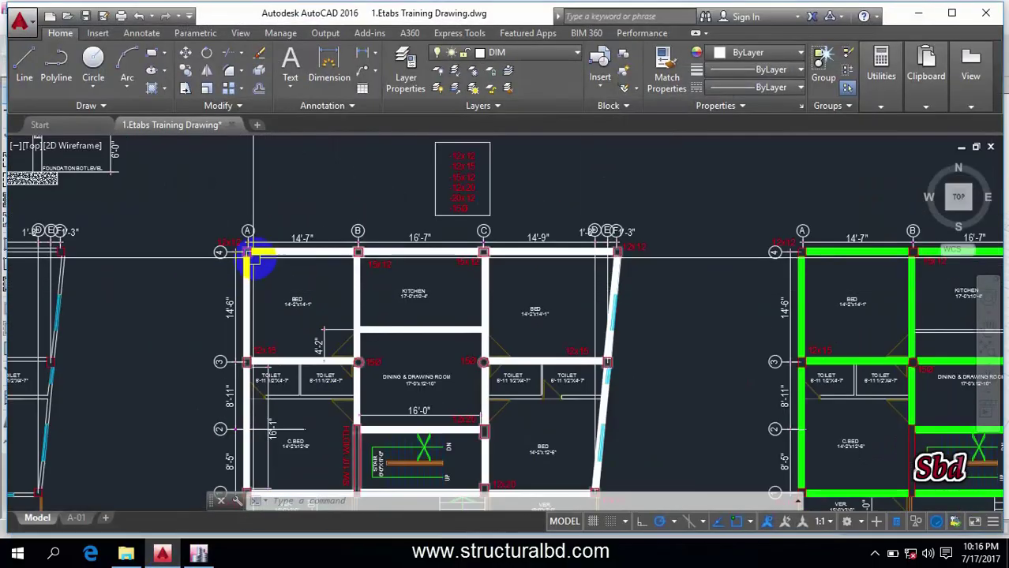
scroll(474, 260, "up", 6)
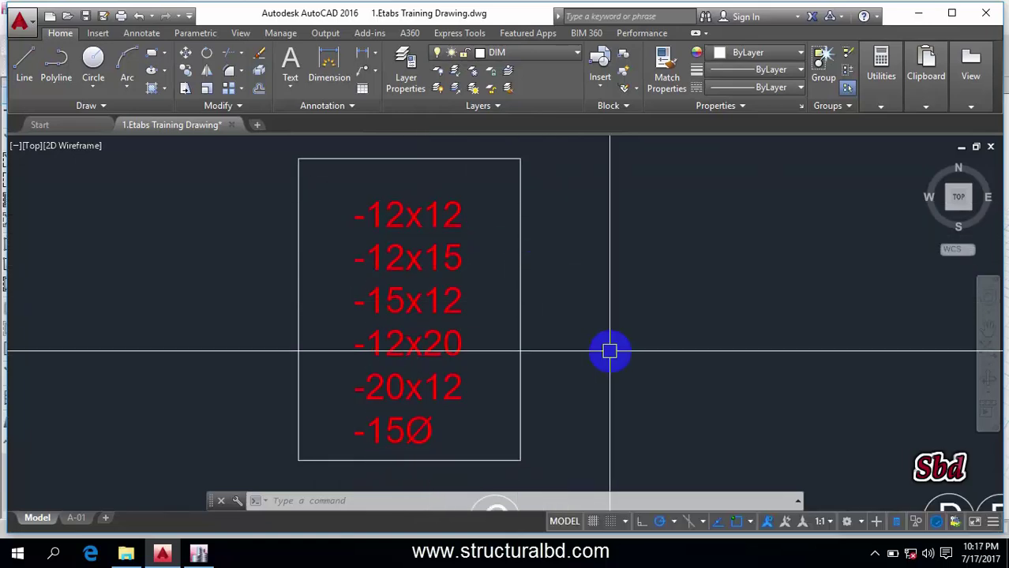
middle_click_drag(609, 352, 595, 316)
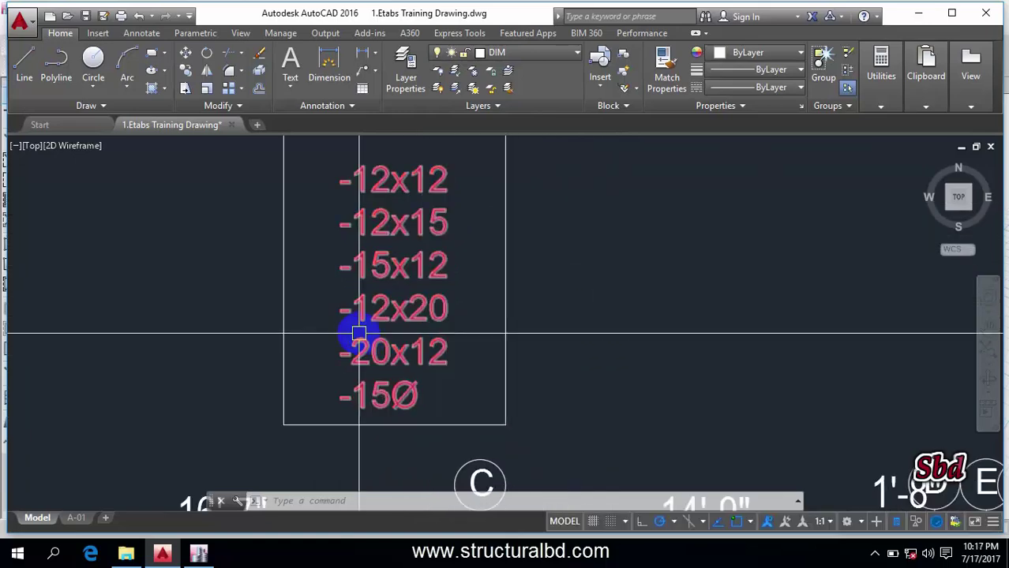
mouse_move(449, 338)
middle_mouse_down()
mouse_move(460, 312)
mouse_move(428, 293)
middle_mouse_up()
scroll(412, 281, "down", 4)
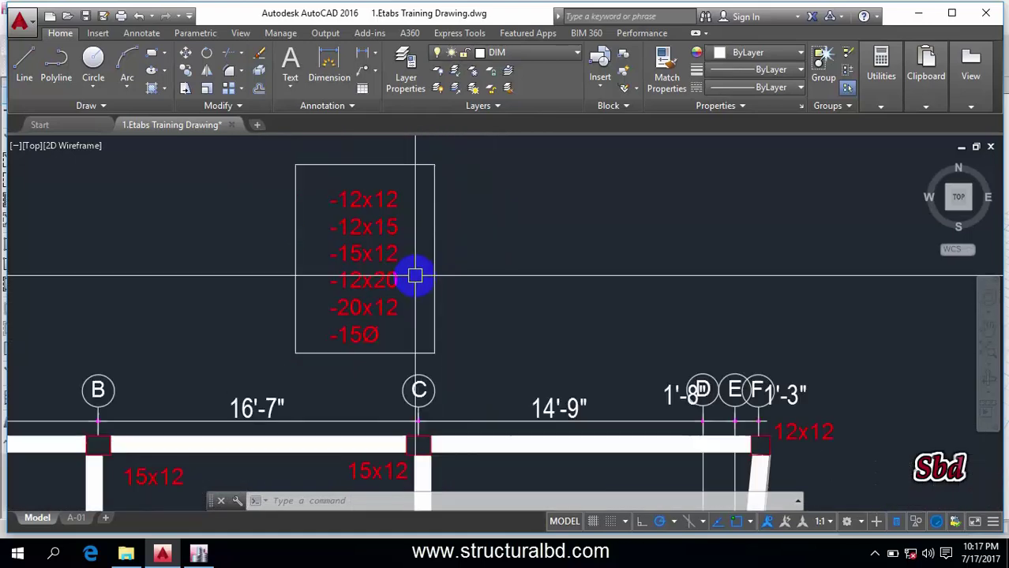
scroll(412, 291, "up", 4)
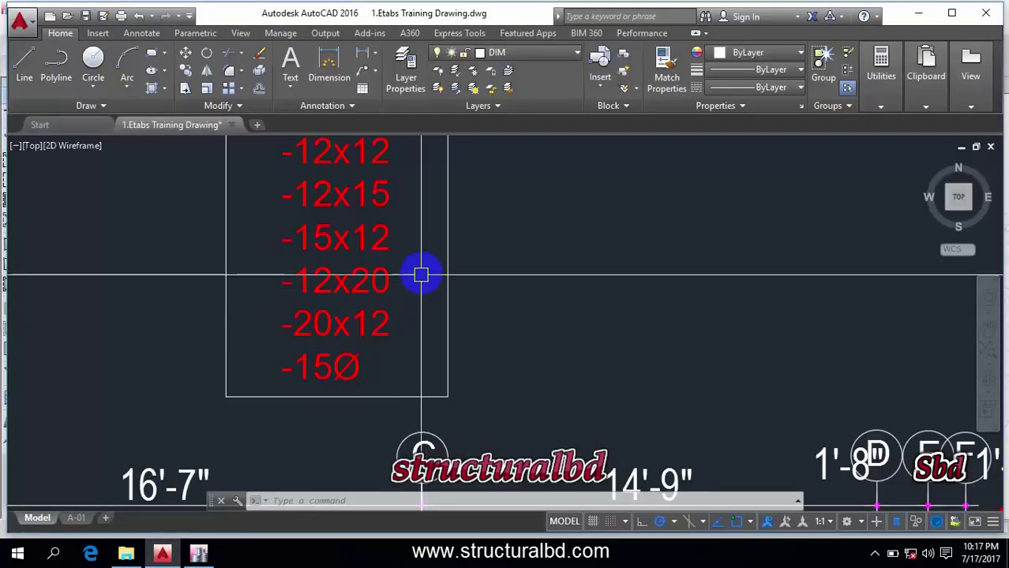
middle_click_drag(422, 272, 419, 290)
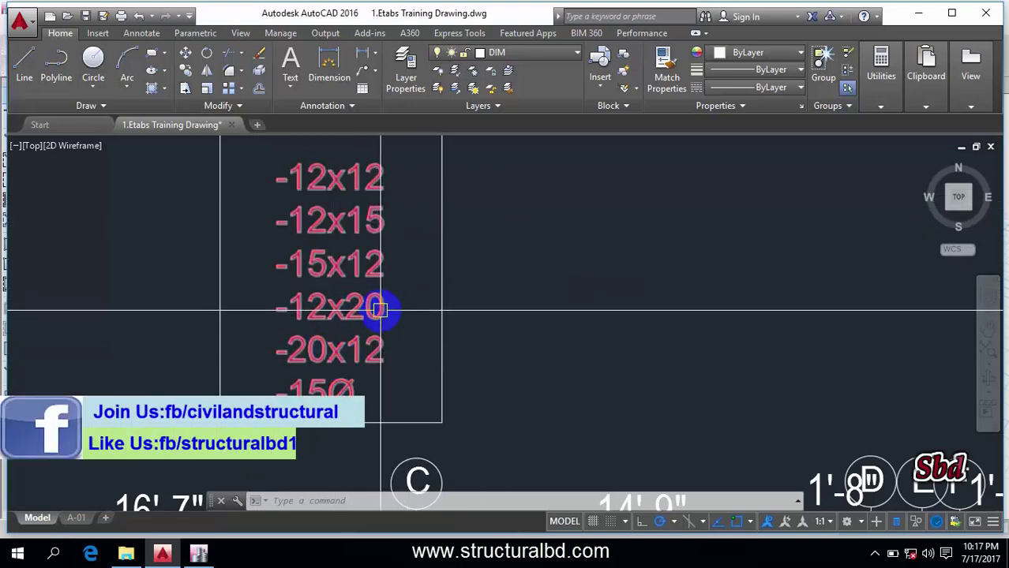
middle_click_drag(360, 355, 363, 316)
middle_click_drag(316, 268, 316, 323)
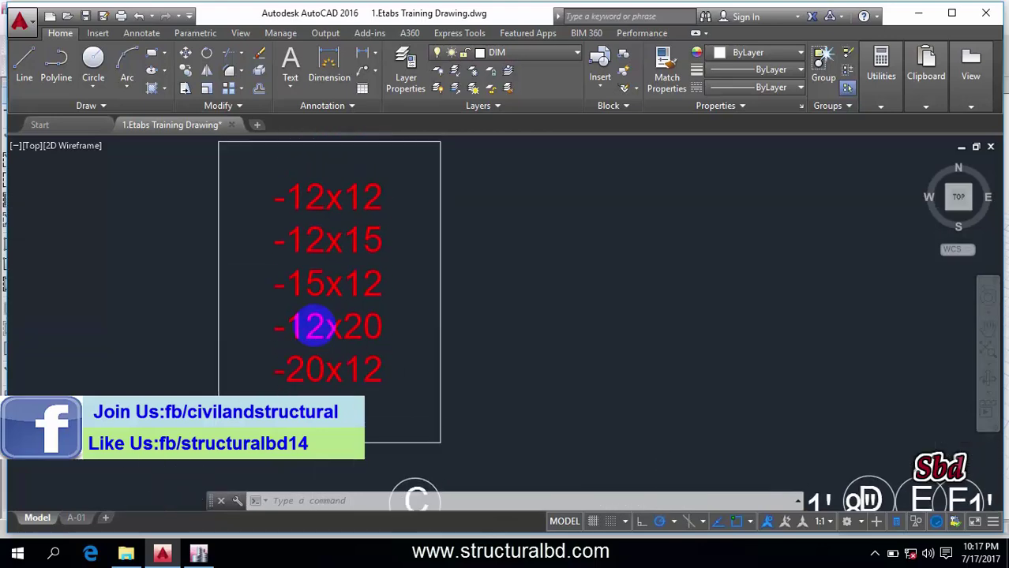
middle_click_drag(315, 187, 317, 229)
scroll(316, 229, "up", 2)
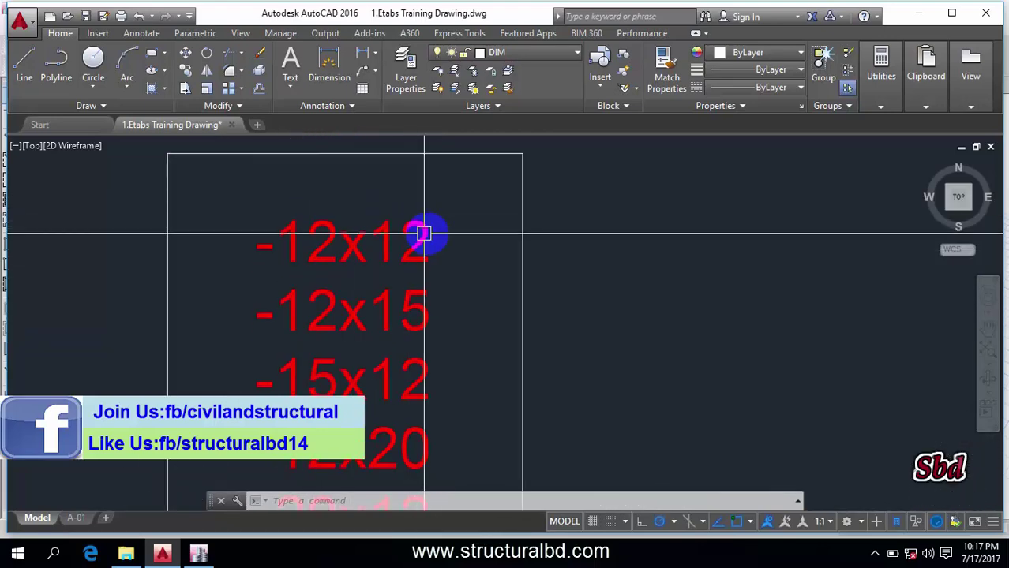
scroll(343, 225, "down", 2)
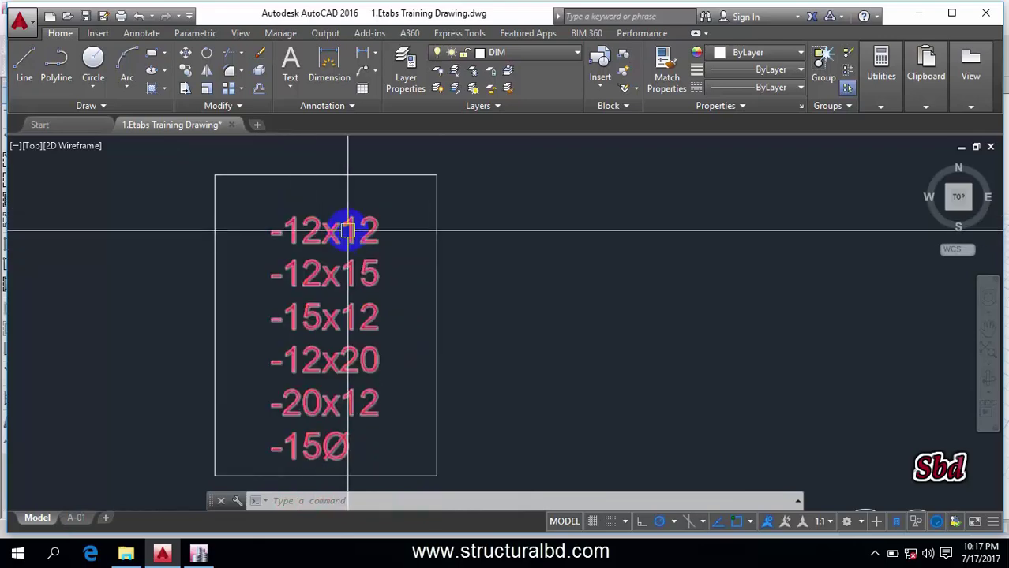
scroll(343, 225, "up", 2)
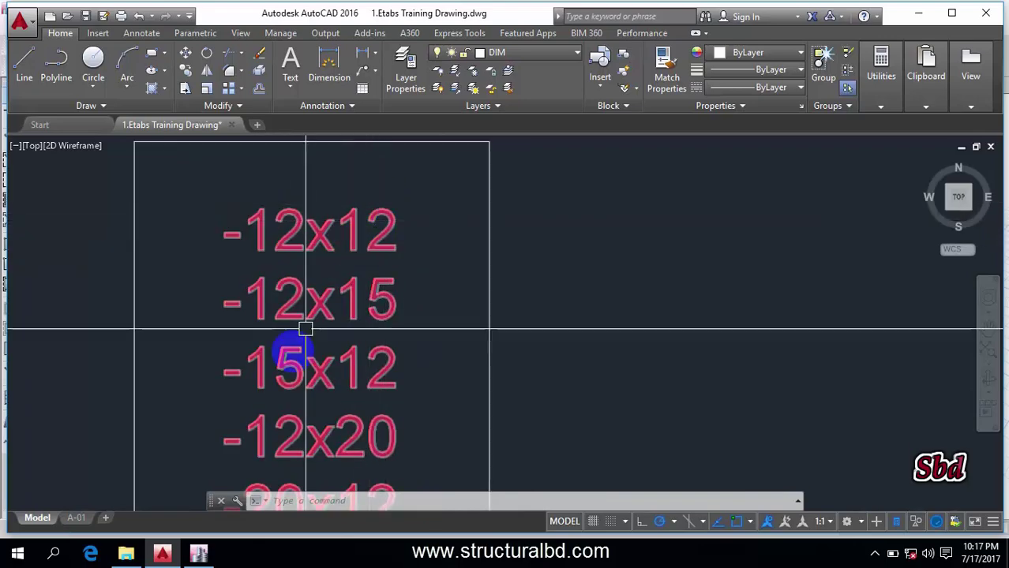
mouse_move(293, 356)
middle_mouse_down()
mouse_move(294, 322)
mouse_move(308, 306)
middle_mouse_up()
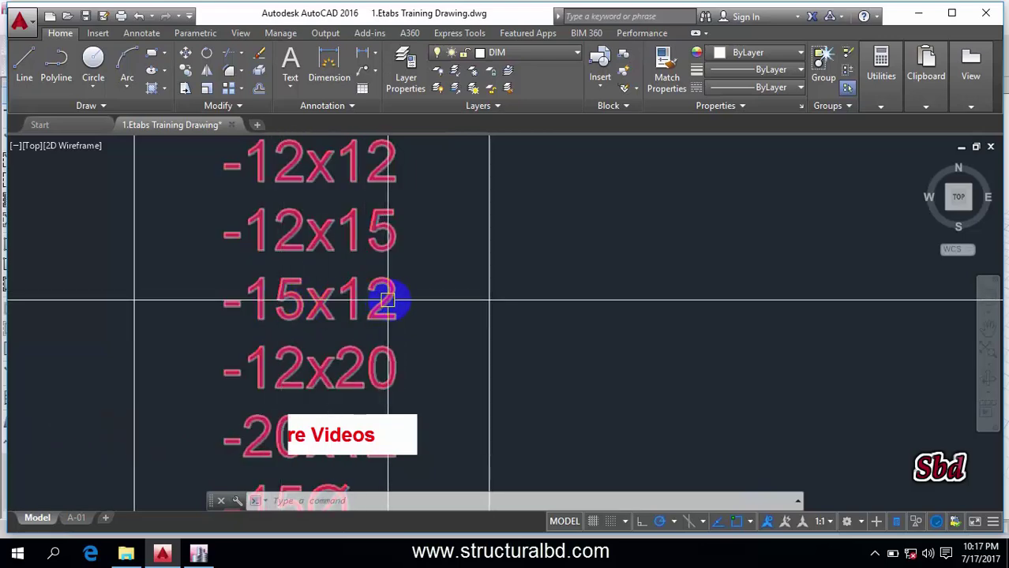
scroll(335, 360, "down", 2)
middle_click_drag(336, 361, 288, 324)
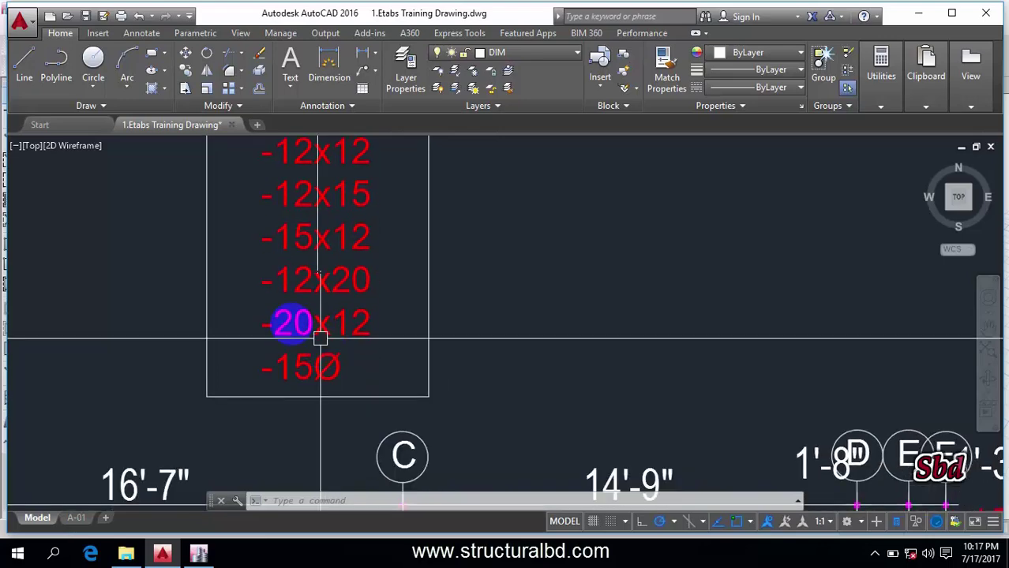
middle_click_drag(338, 292, 385, 307)
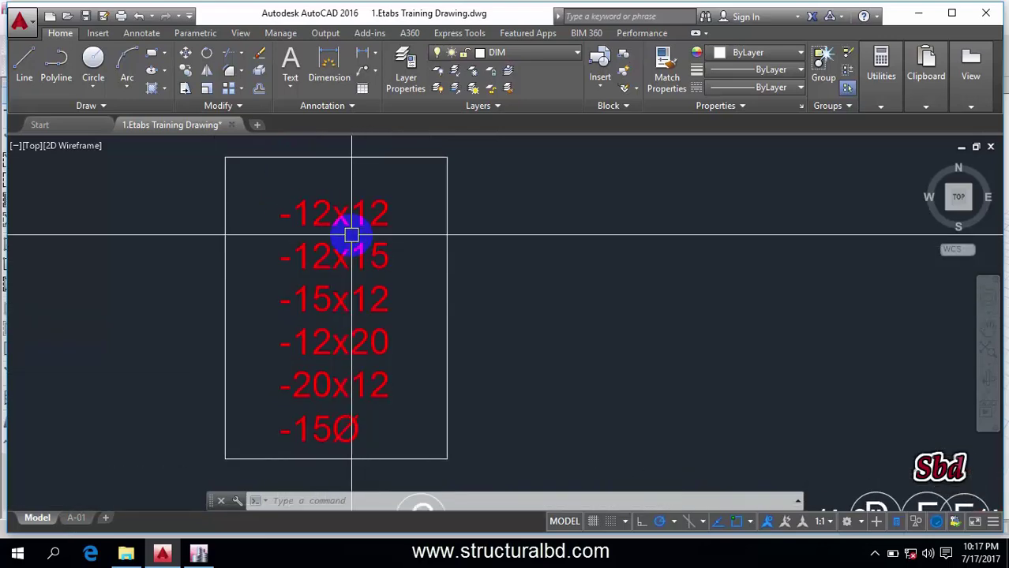
Return to ETABS, name the new section C12X12 and assign it the Column 3500 material.
left_click(198, 554)
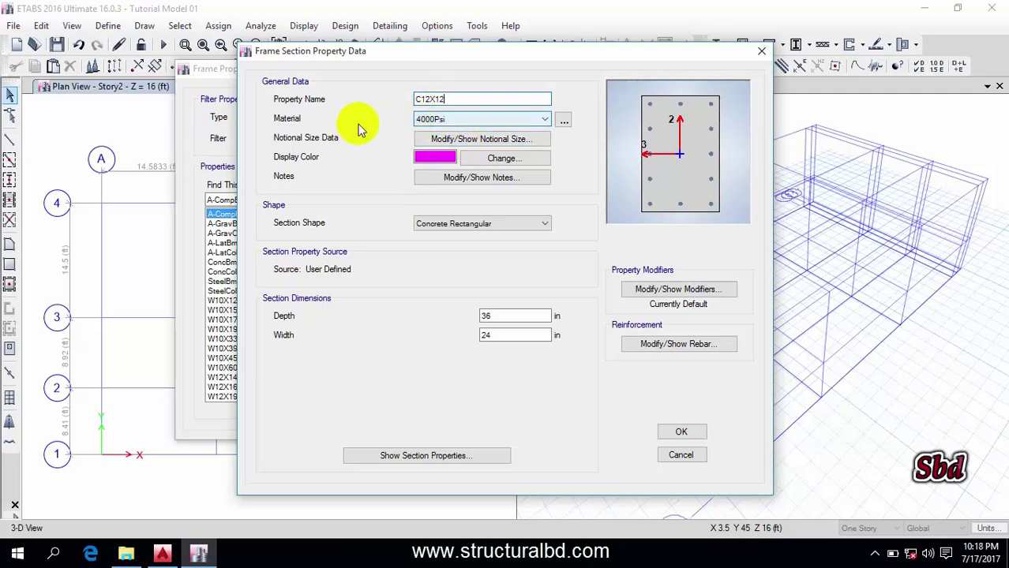
left_click(534, 120)
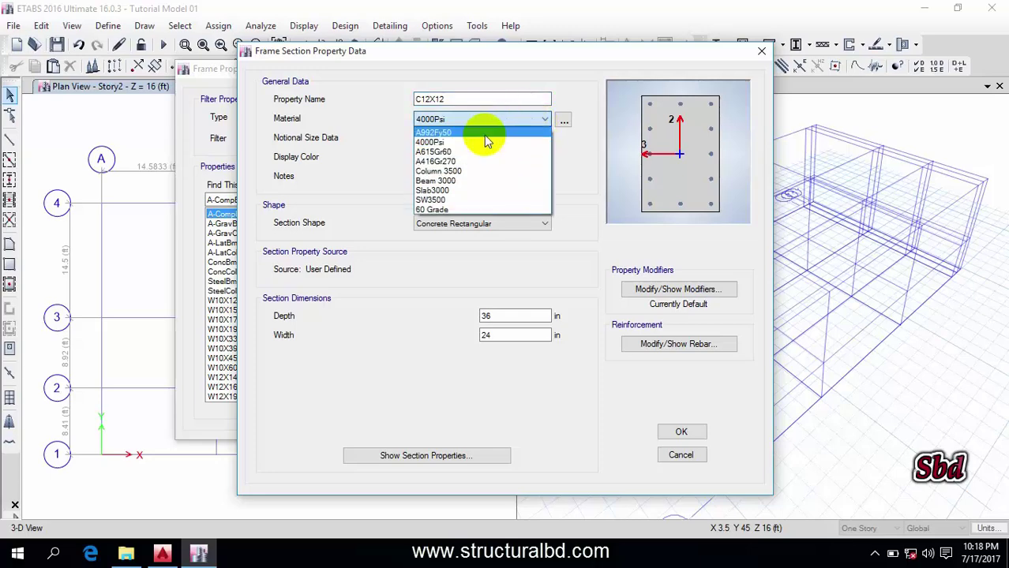
left_click(456, 172)
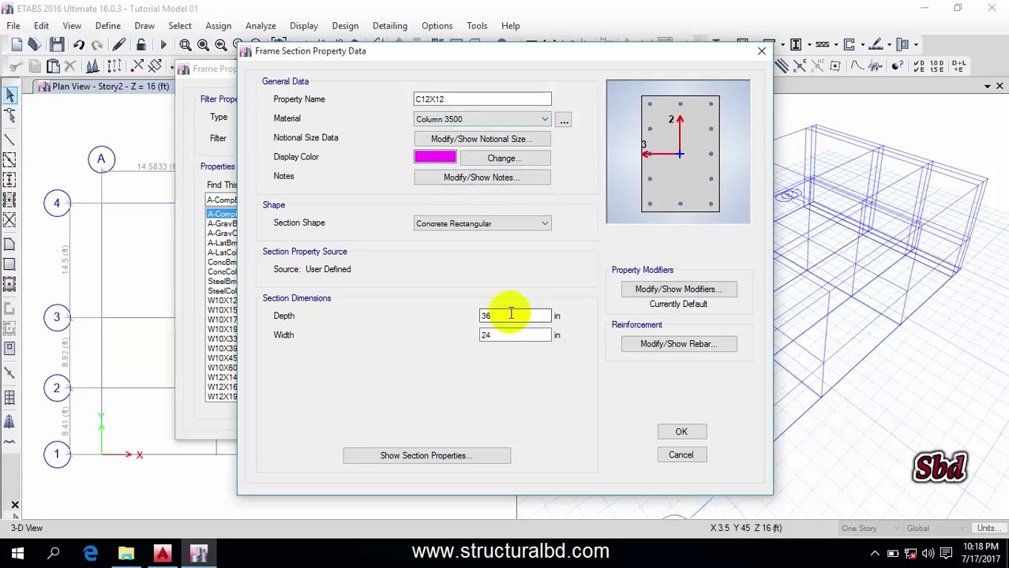
Set the C12X12 section's depth and width to 12 in each.
double_click(513, 315)
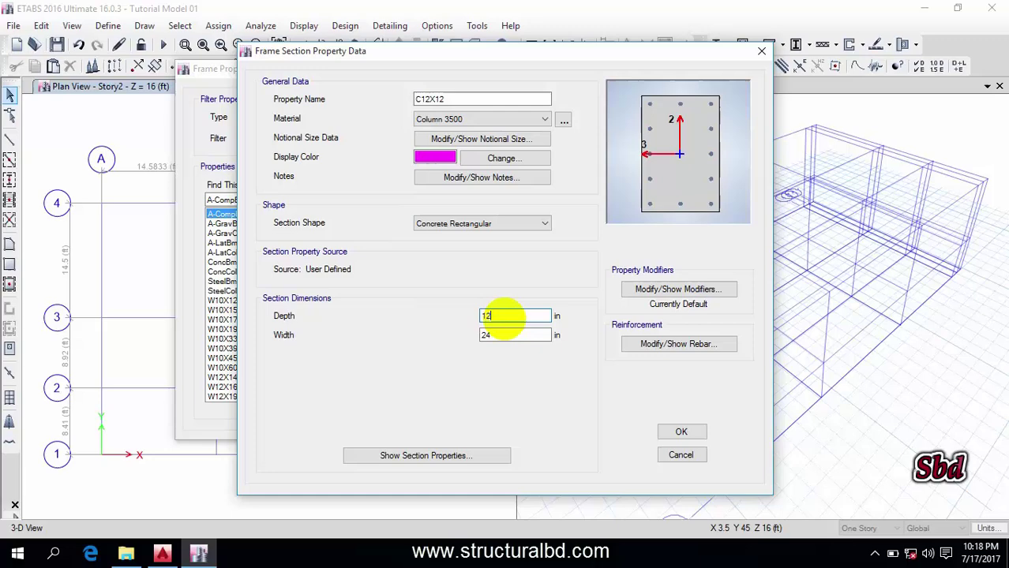
left_click(499, 336)
type("12")
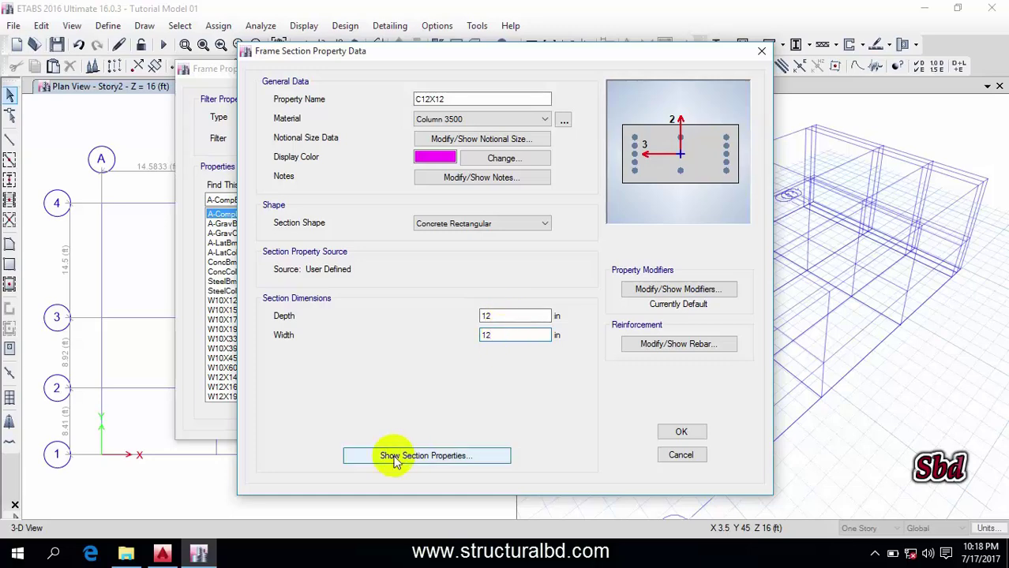
left_click(463, 459)
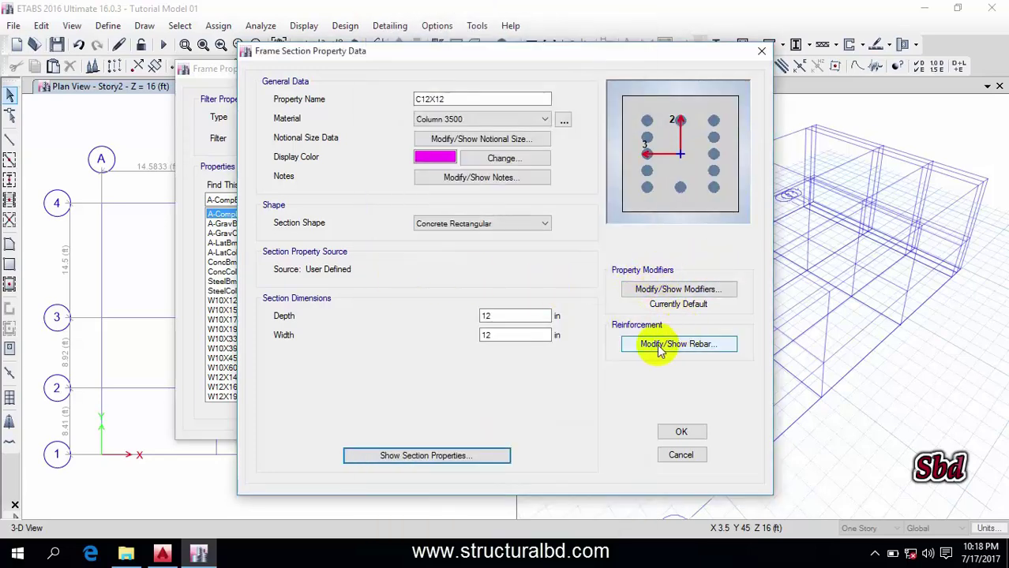
Set the column's longitudinal and confinement rebar material to 60 Grade and save the C12X12 section.
left_click(683, 348)
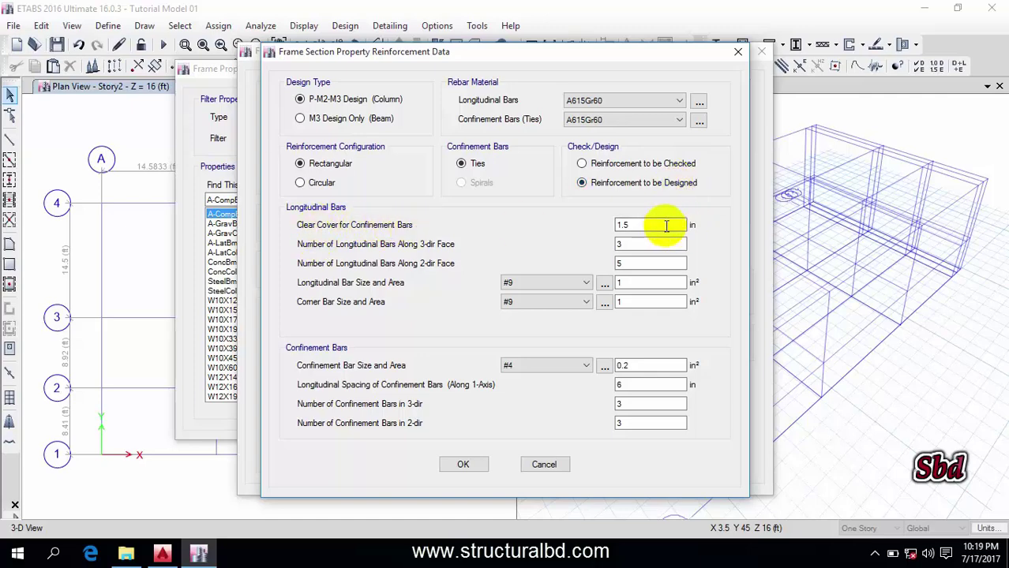
left_click_drag(666, 221, 566, 222)
left_click(630, 224)
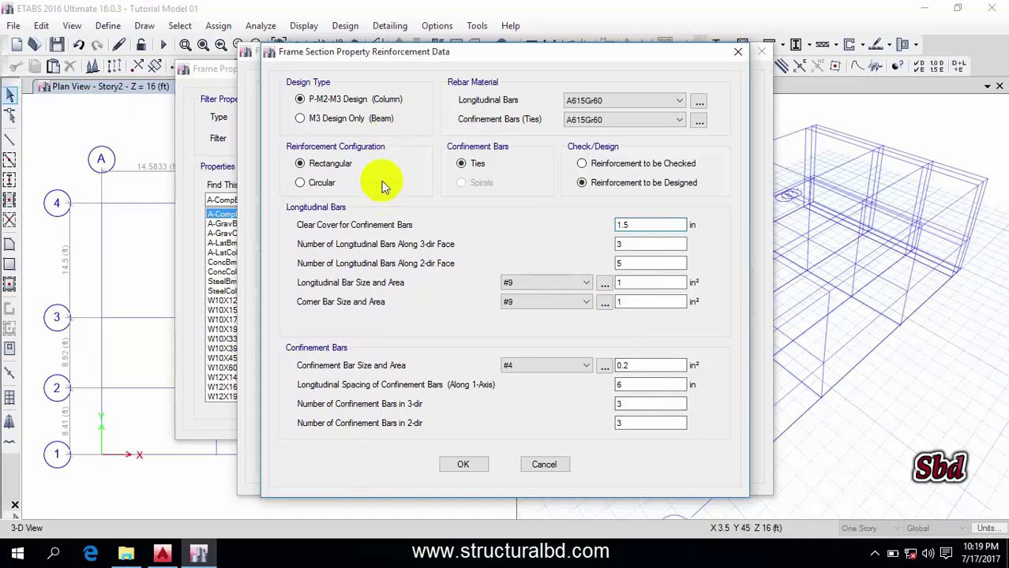
left_click(669, 101)
left_click(588, 125)
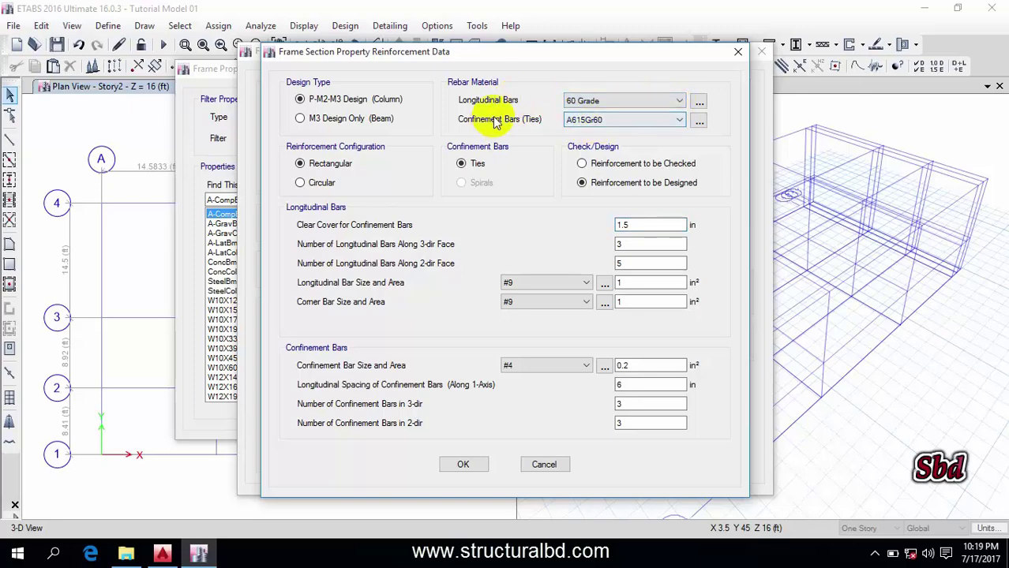
left_click(655, 127)
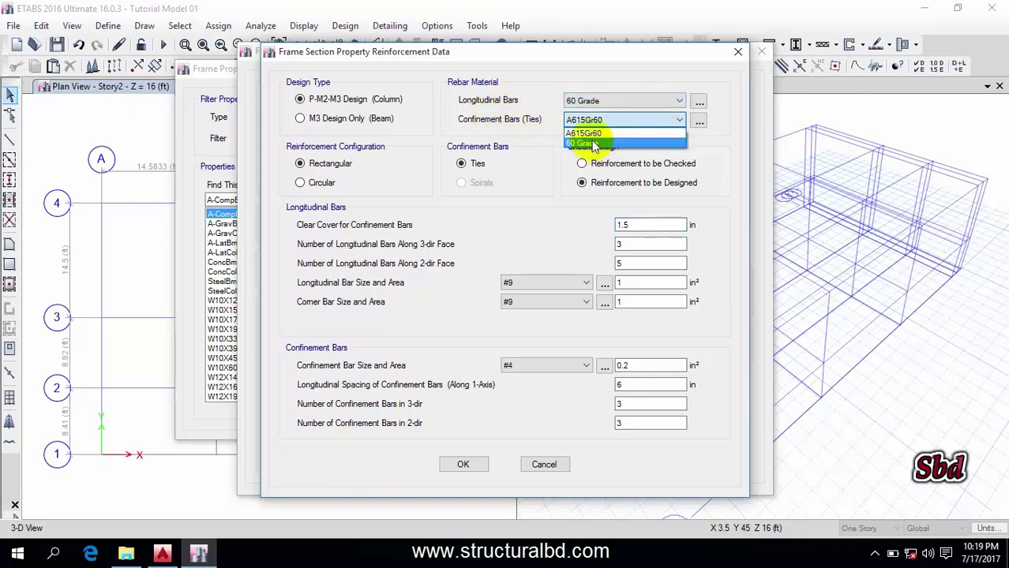
left_click(593, 144)
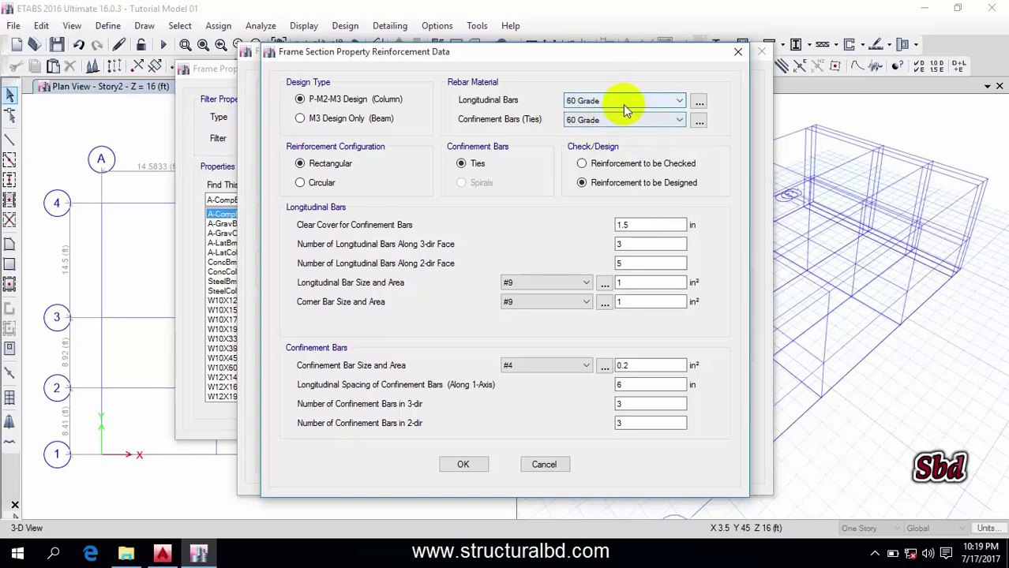
left_click(463, 466)
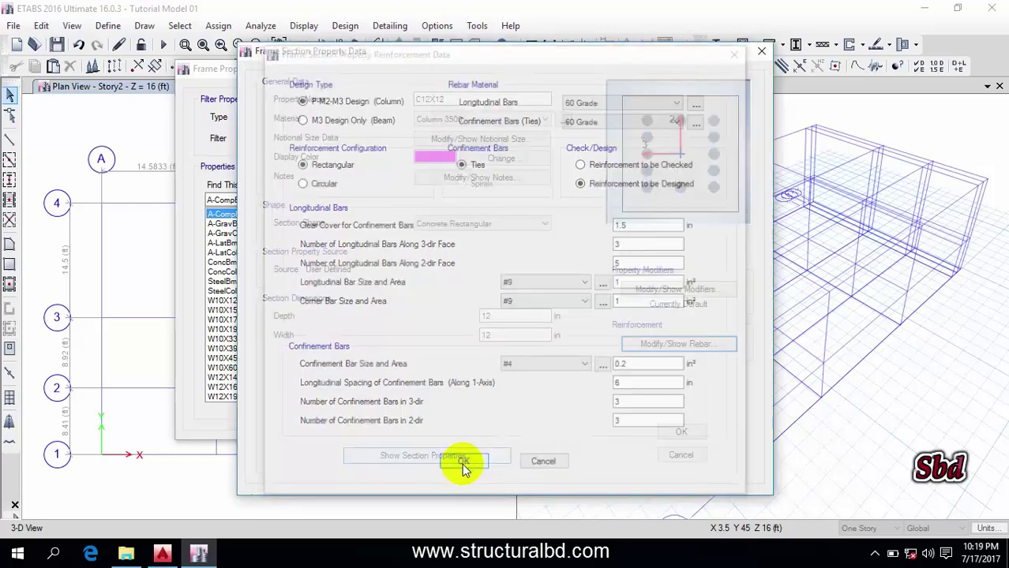
left_click(681, 432)
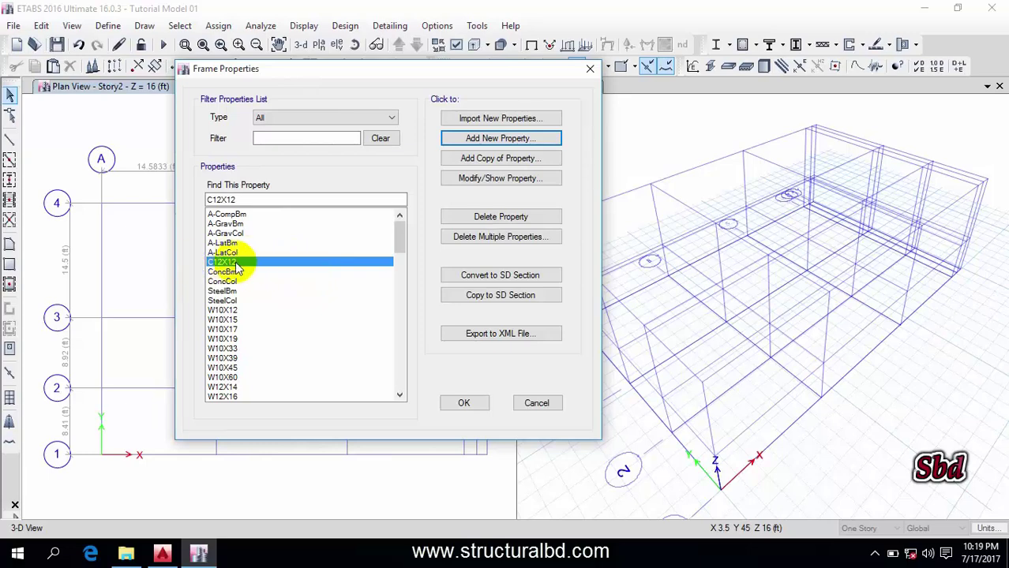
Add a copy of the C12X12 section named C12X15, with a depth of 12 in and a width of 15 in.
left_click(491, 158)
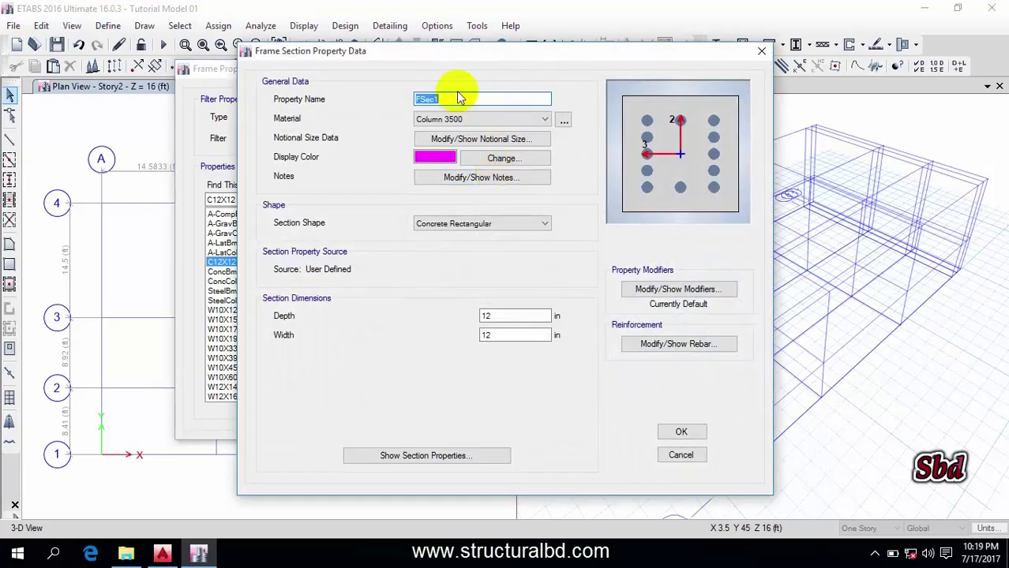
type("C12X15")
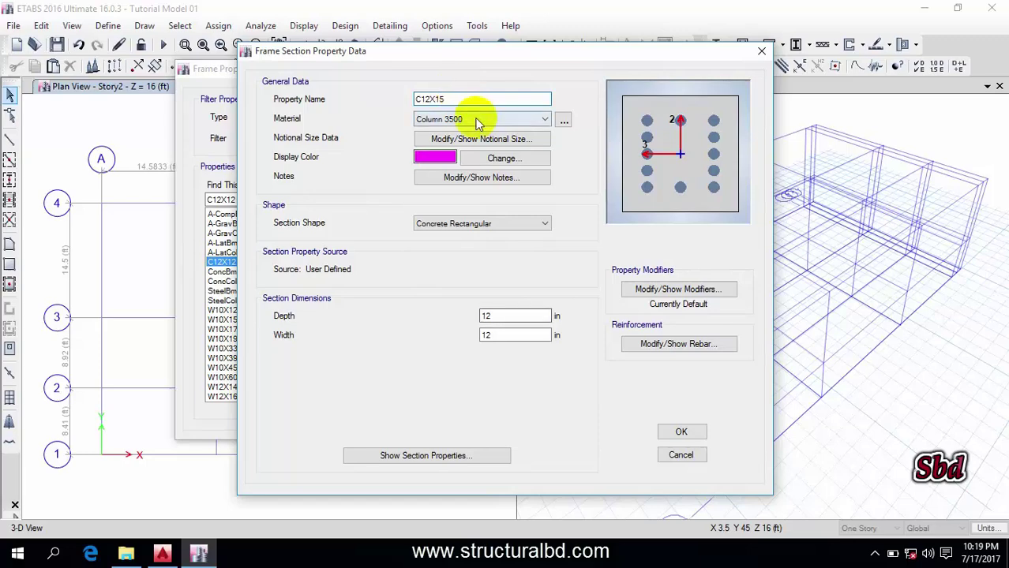
left_click(505, 315)
left_click_drag(447, 315, 462, 326)
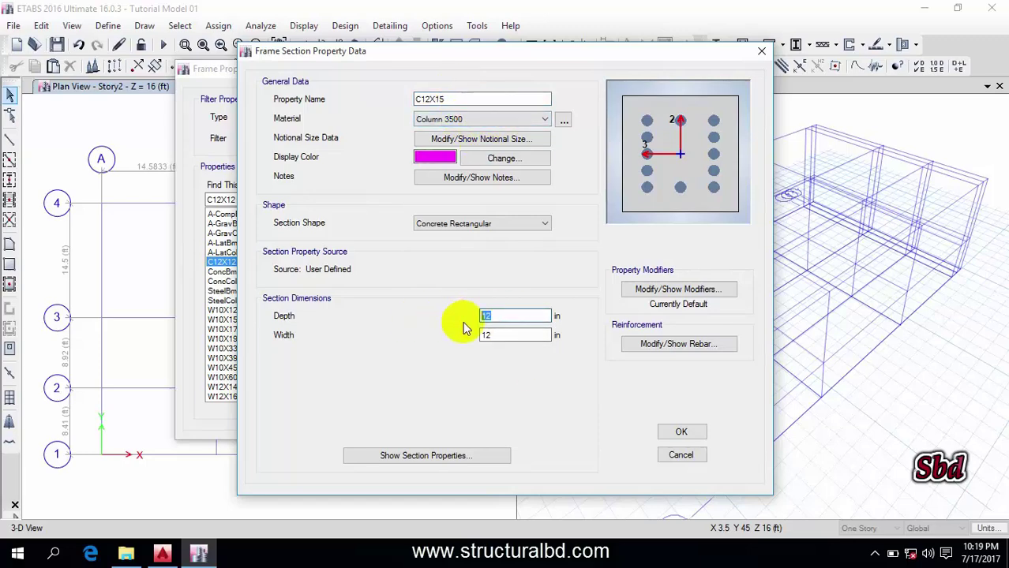
double_click(491, 335)
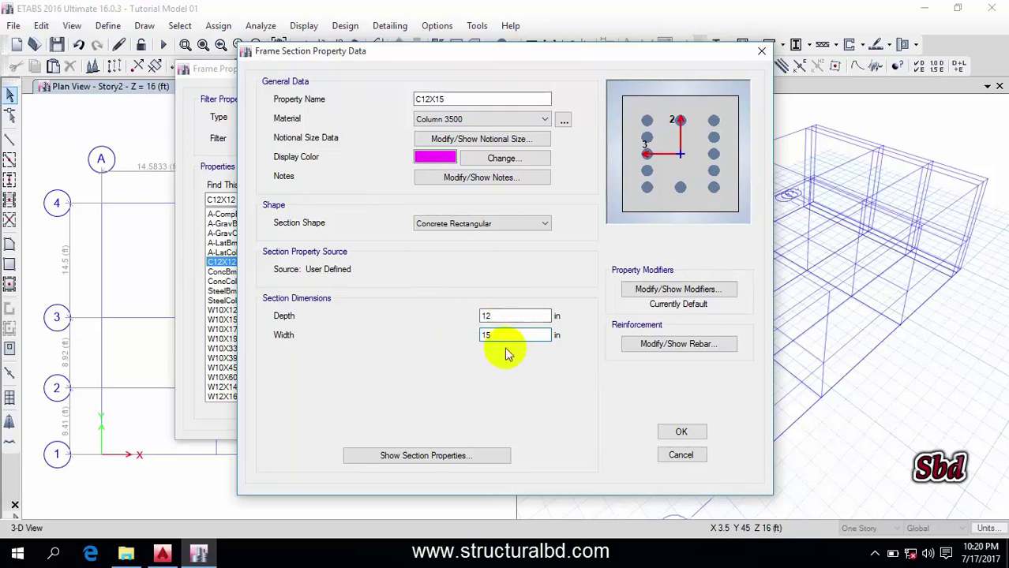
Review the C12X15 section's reinforcement data, including the clear cover, and save the section.
left_click(672, 347)
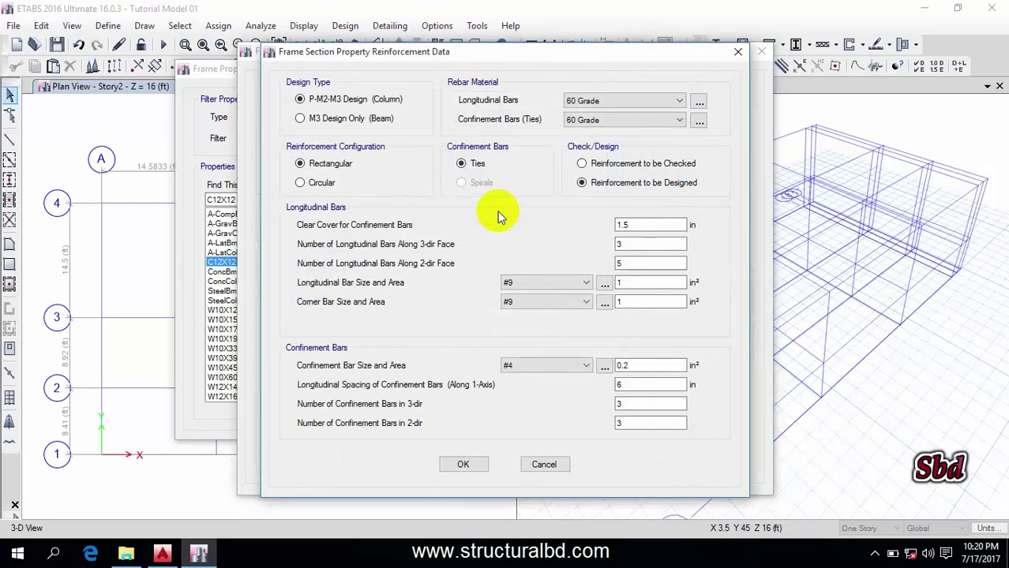
left_click(642, 226)
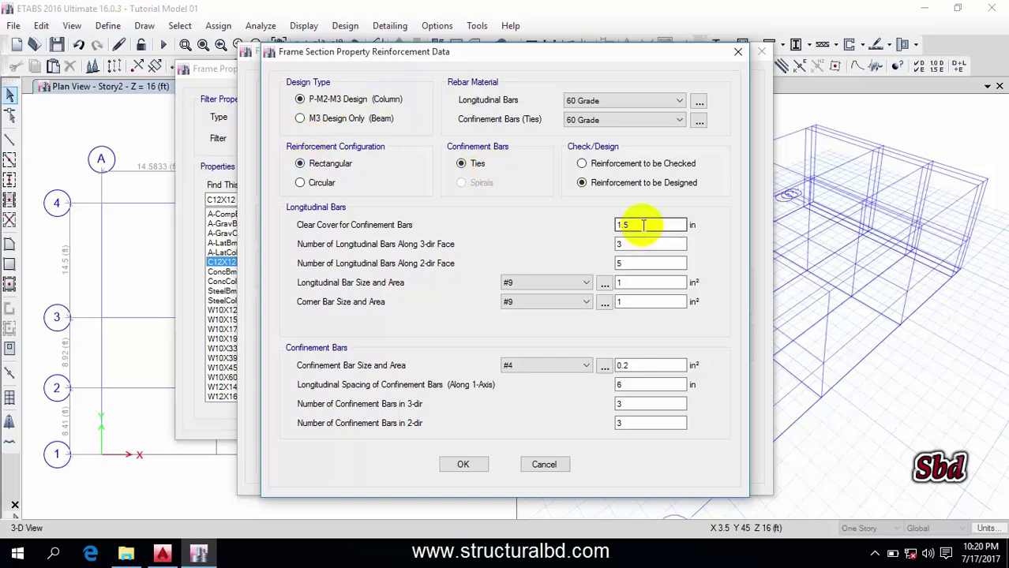
left_click(464, 465)
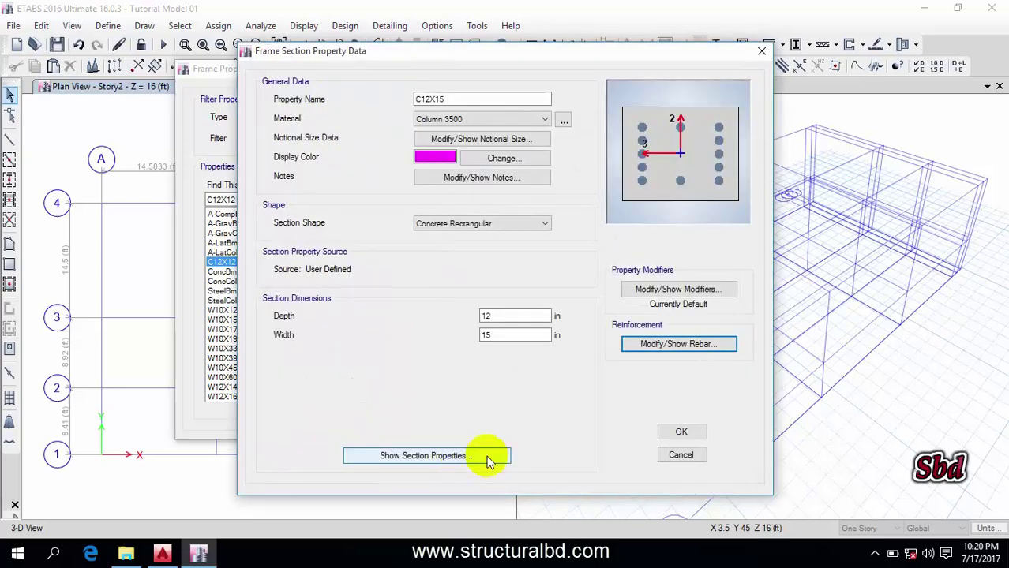
left_click(682, 433)
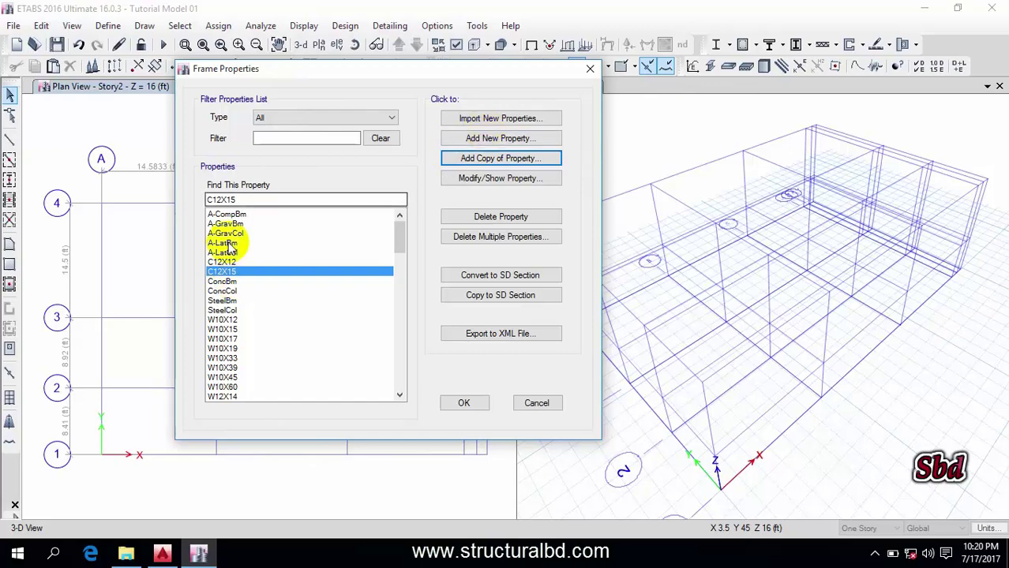
Add a copy of C12X15 named C15X12, set its depth to 15 in and width to 12 in, and save it.
left_click(488, 161)
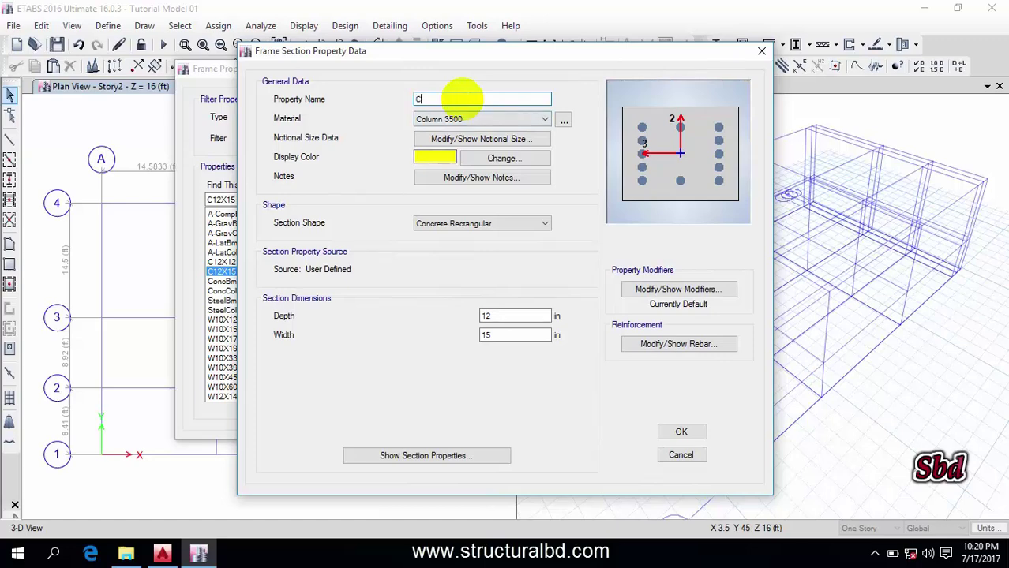
left_click(490, 315)
type("15")
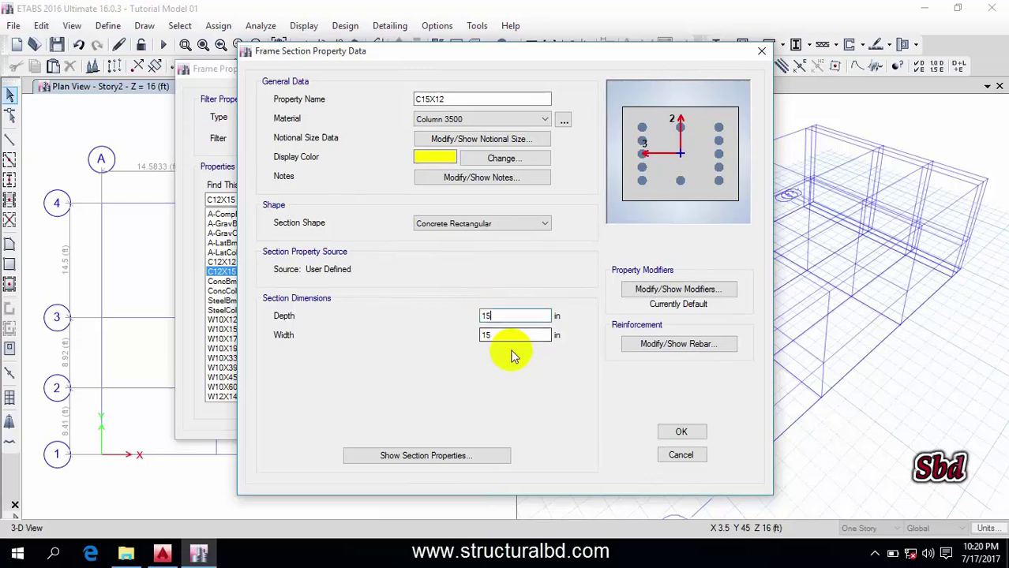
key("Tab")
type("12")
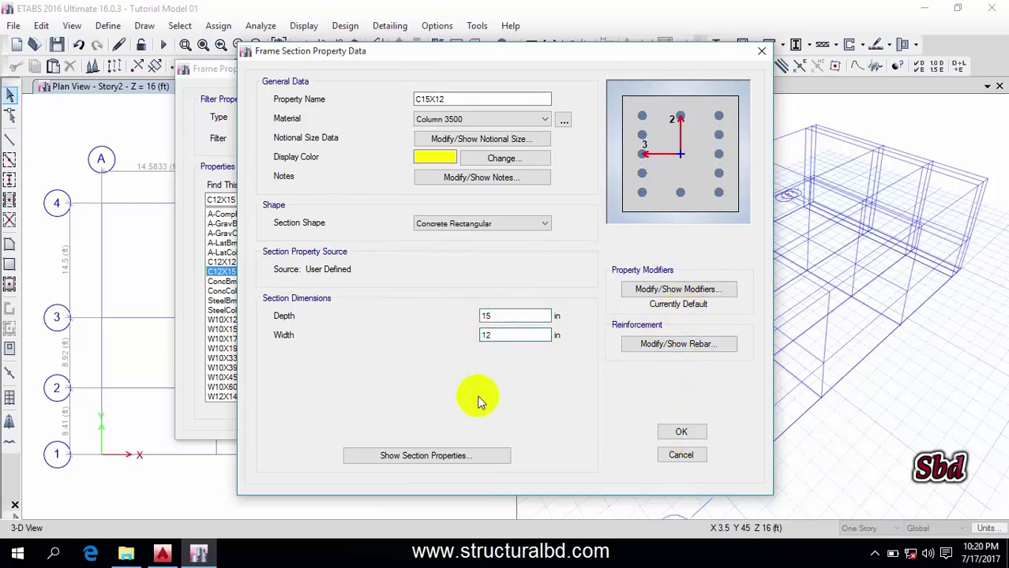
left_click(682, 433)
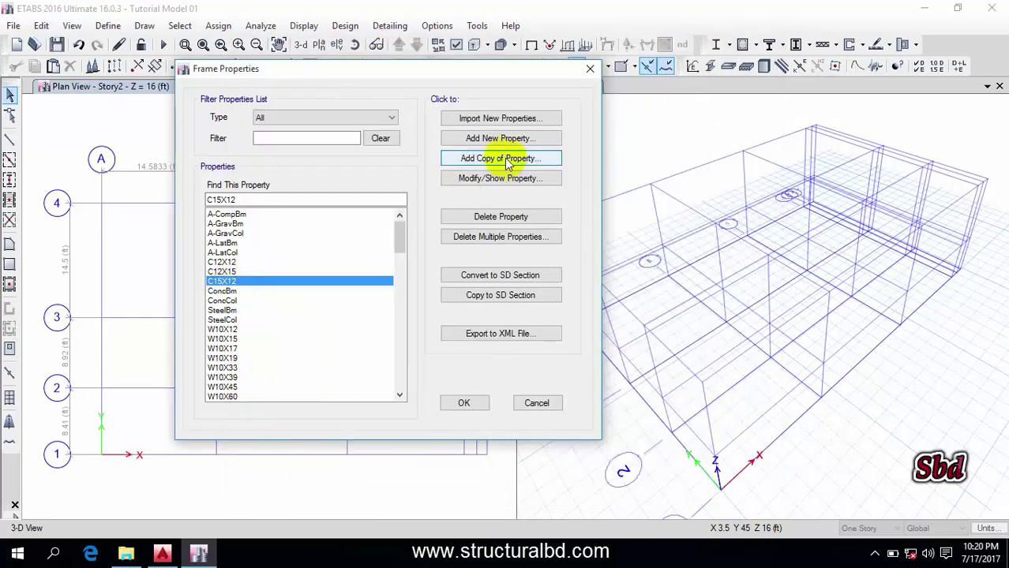
Add a copy of C15X12 named C12X20, set its depth to 12 in and width to 20 in, and save it.
left_click(177, 555)
left_click(198, 555)
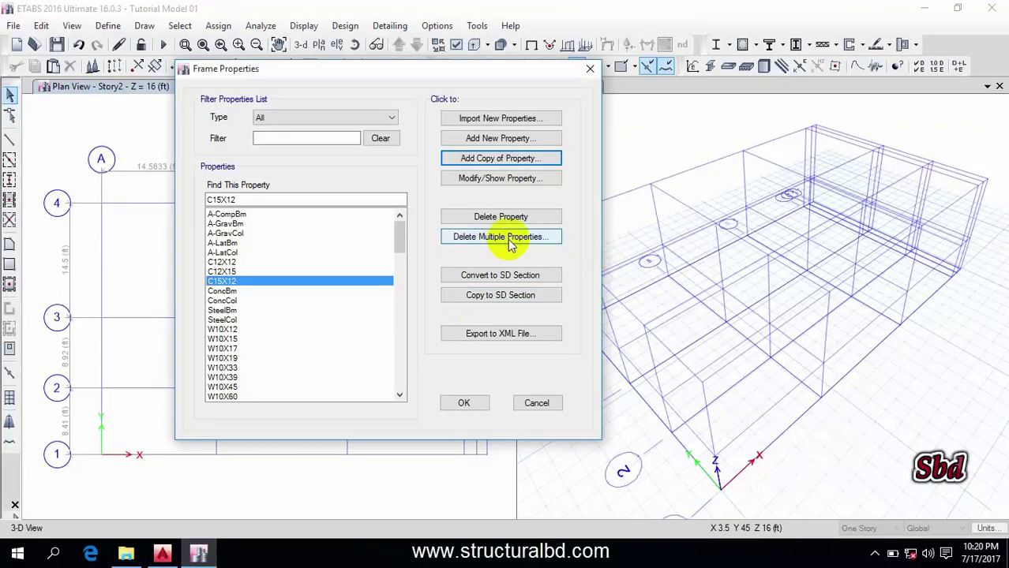
left_click(502, 160)
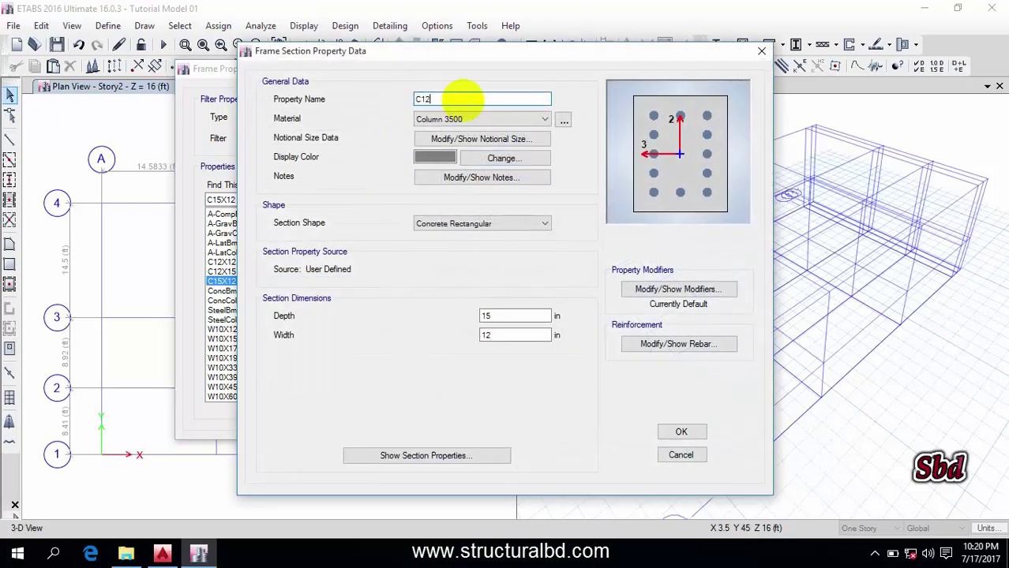
double_click(487, 317)
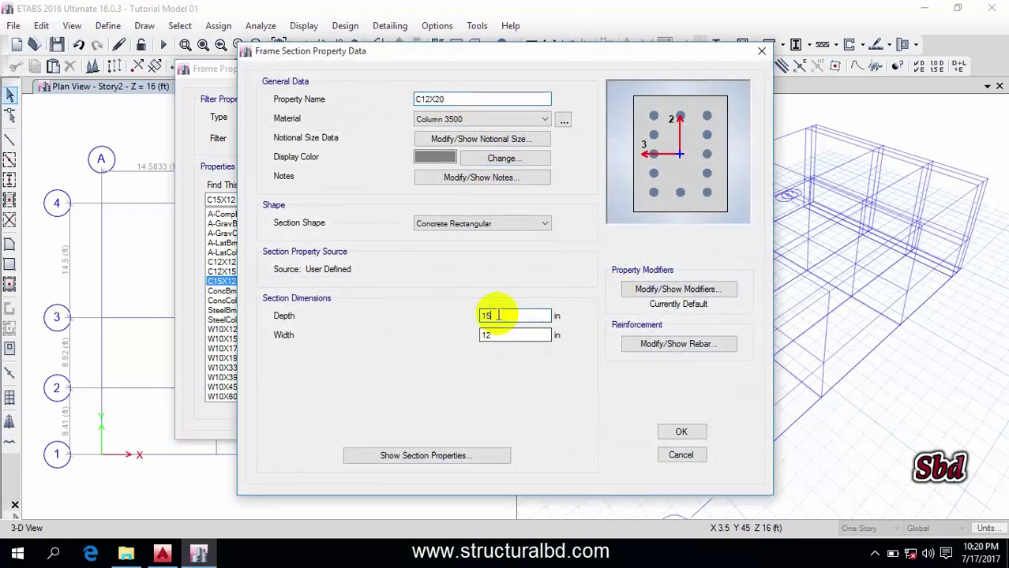
type("12")
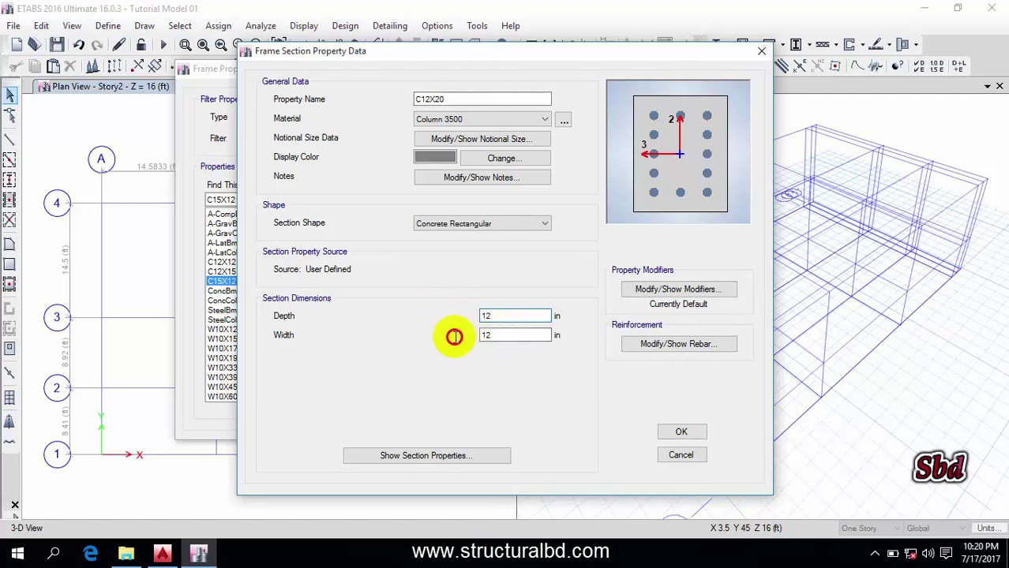
double_click(505, 336)
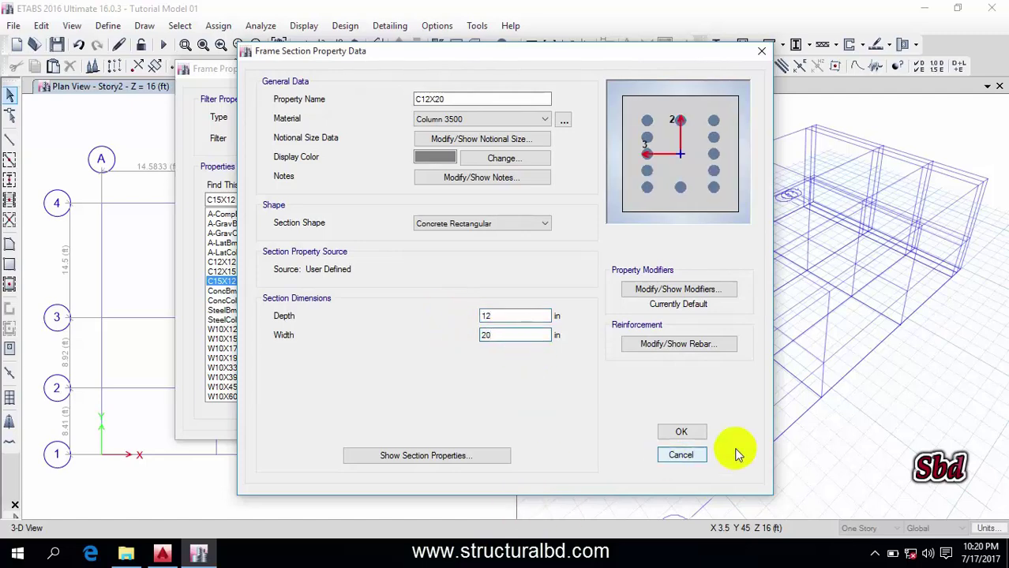
left_click(682, 431)
Add a copy of C12X20 named C20X12, set its depth to 20 in and width to 12 in, and save it.
left_click(484, 160)
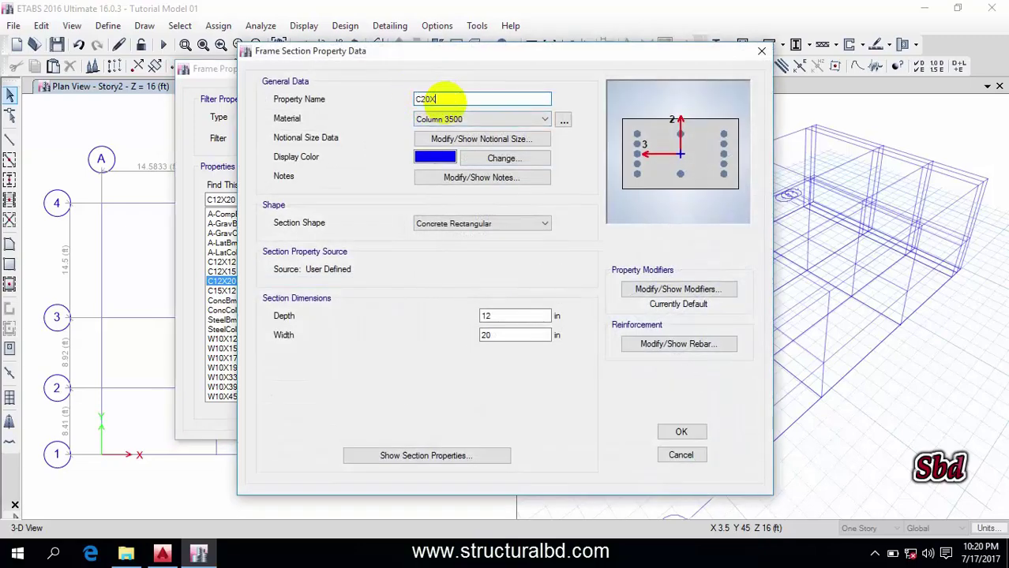
type("C20X12")
double_click(501, 316)
type("20")
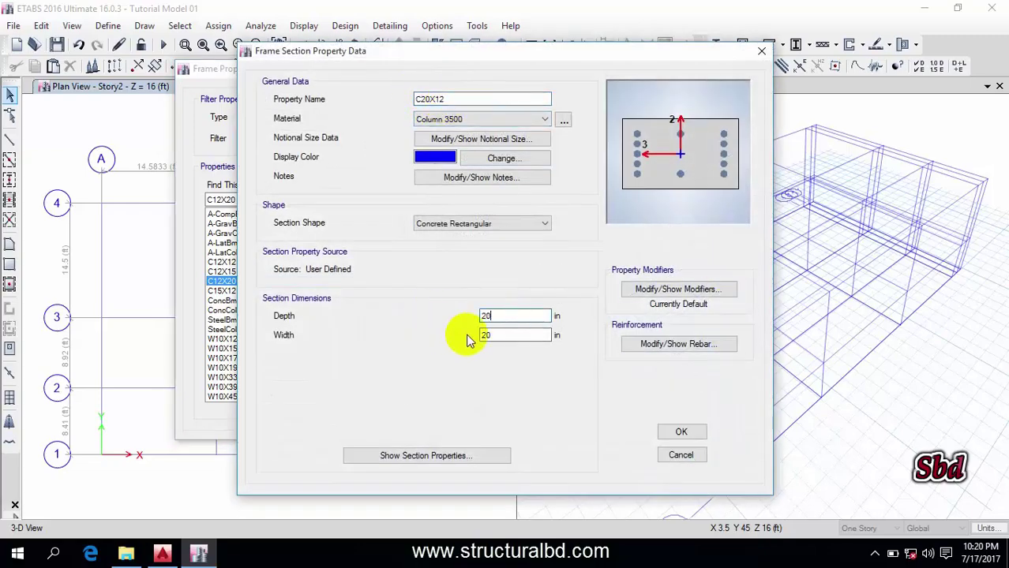
double_click(501, 336)
type("12")
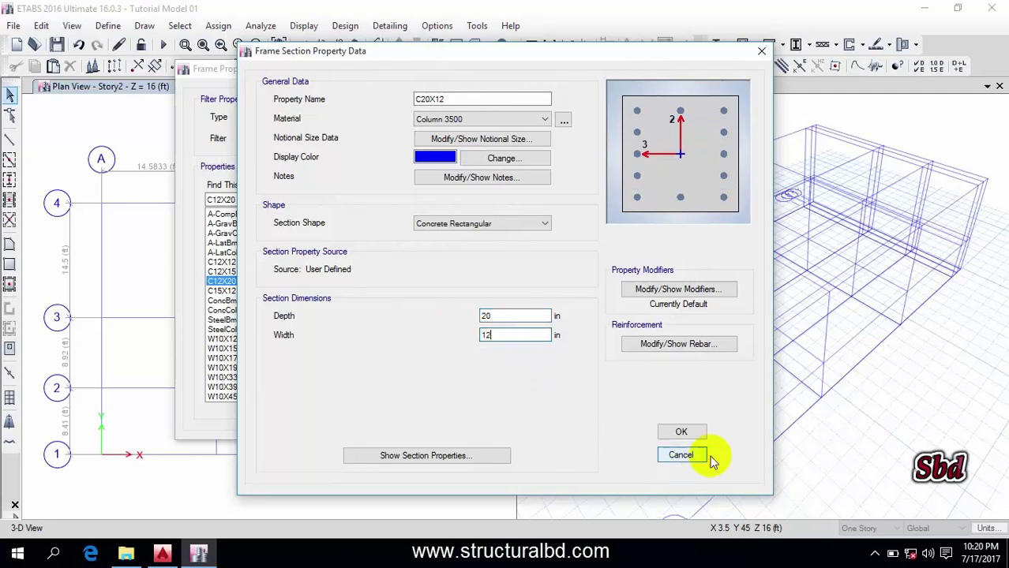
left_click(683, 430)
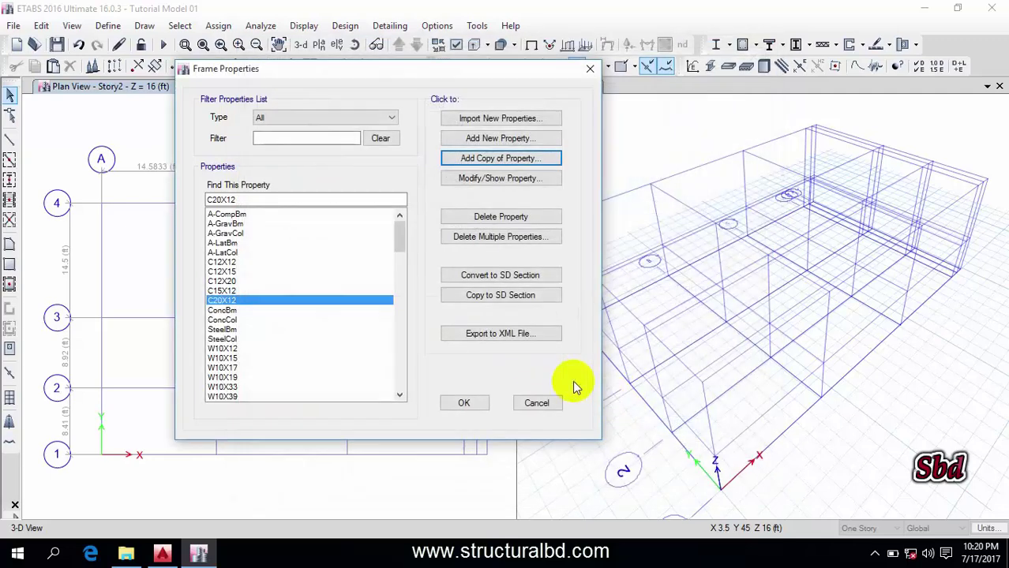
Switch to the AutoCAD drawing, check the remaining column size in the list and on the layout plan, and return to ETABS.
left_click(161, 551)
mouse_move(383, 349)
middle_mouse_down()
mouse_move(420, 305)
mouse_move(398, 327)
middle_mouse_up()
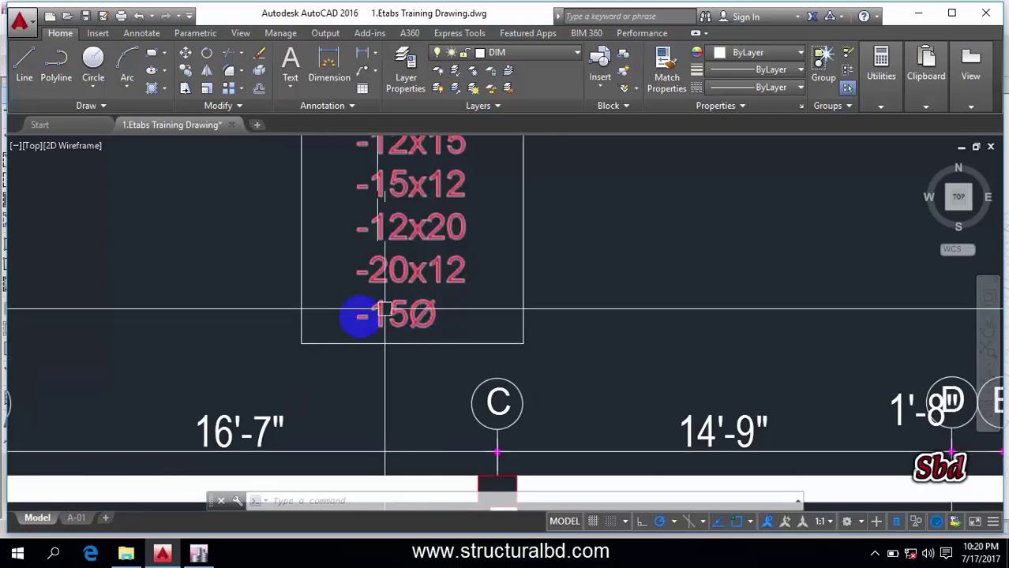
scroll(450, 260, "down", 5)
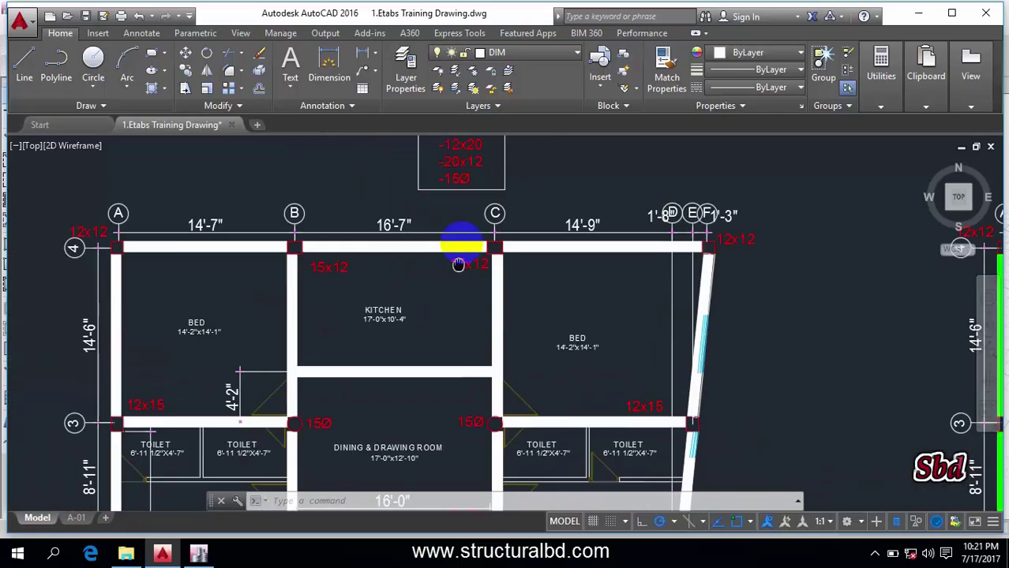
mouse_move(462, 227)
middle_mouse_down()
mouse_move(304, 412)
mouse_move(513, 342)
middle_mouse_up()
left_click(199, 551)
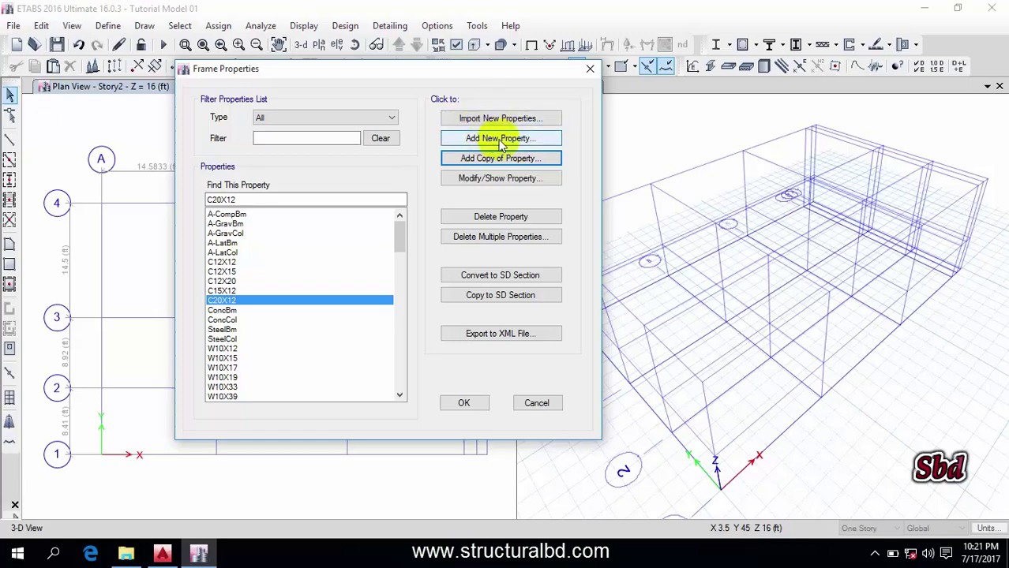
Create a new Concrete Circle section named C15 DIA with the Column 3500 material and a diameter of 15 in.
left_click(499, 140)
left_click(332, 236)
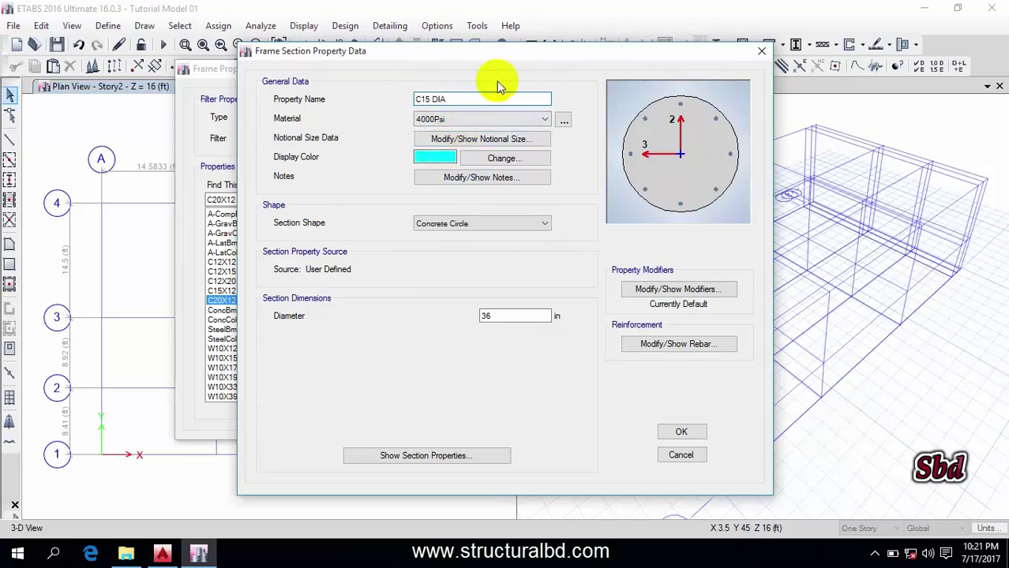
left_click(532, 118)
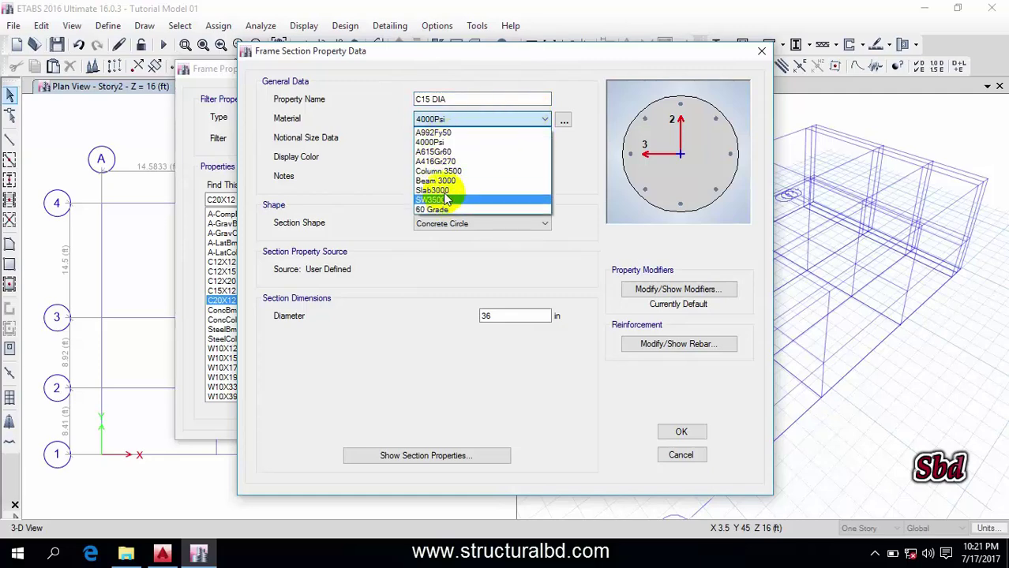
left_click(443, 172)
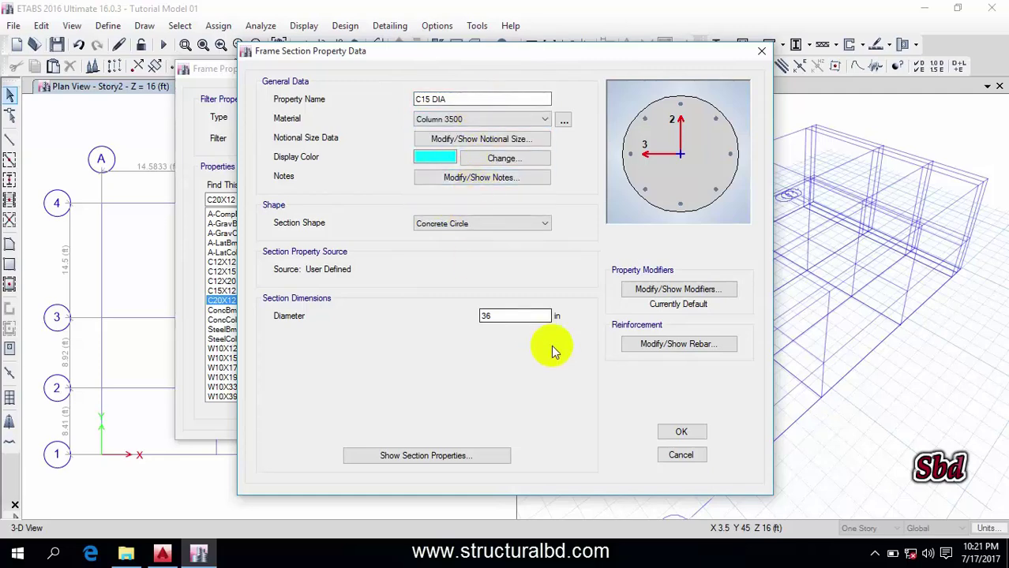
left_click_drag(515, 316, 424, 323)
type("15")
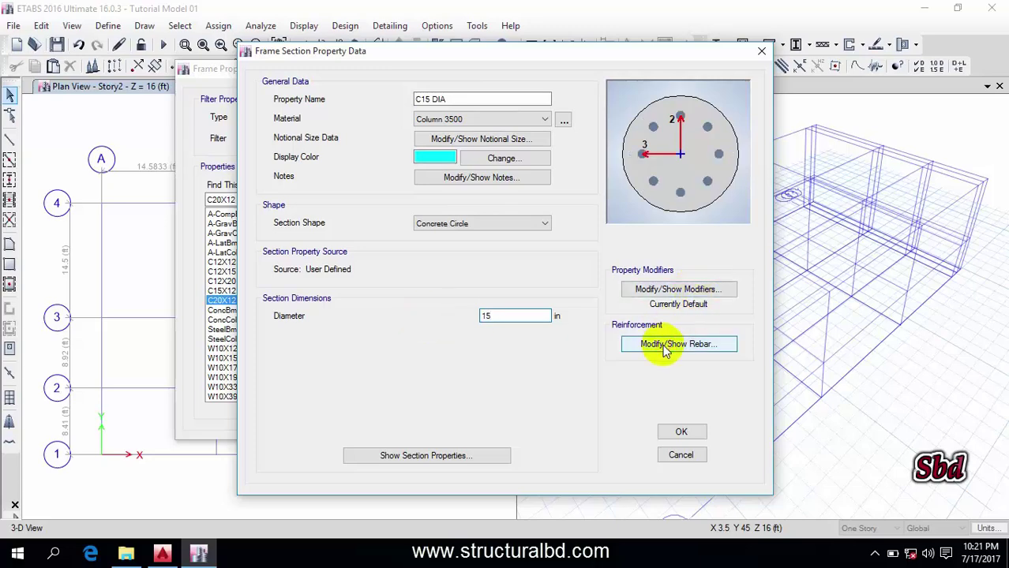
Use ties for the C15 DIA section's confinement, set the longitudinal and confinement rebar material to 60 Grade, and save the section.
left_click(665, 345)
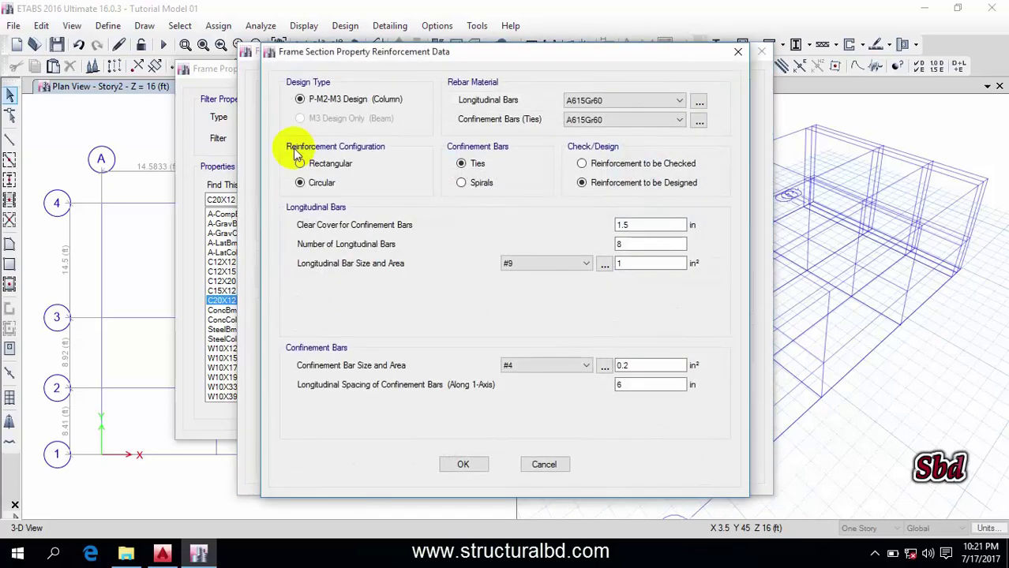
left_click(461, 163)
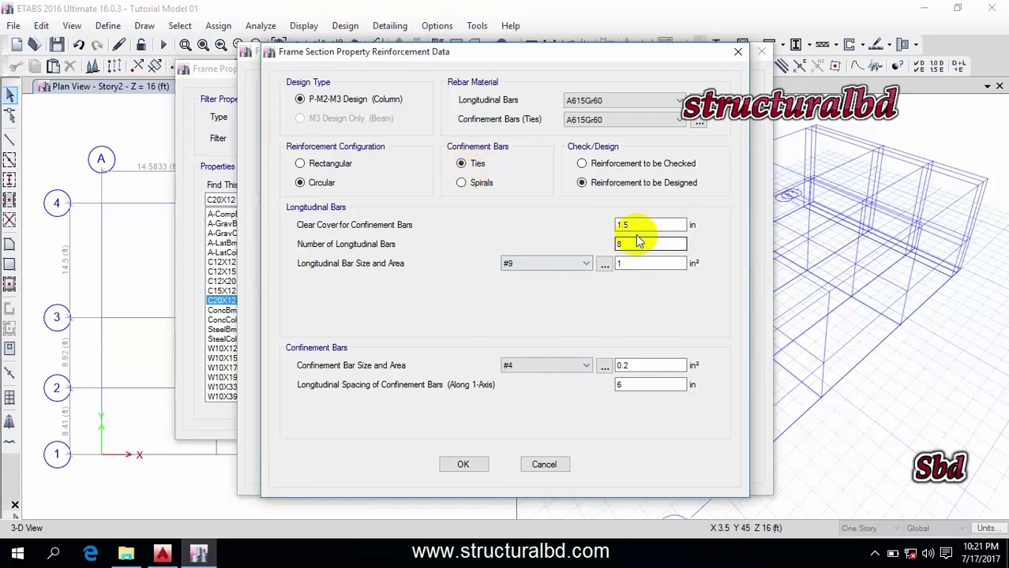
left_click(667, 101)
left_click(648, 101)
left_click(647, 101)
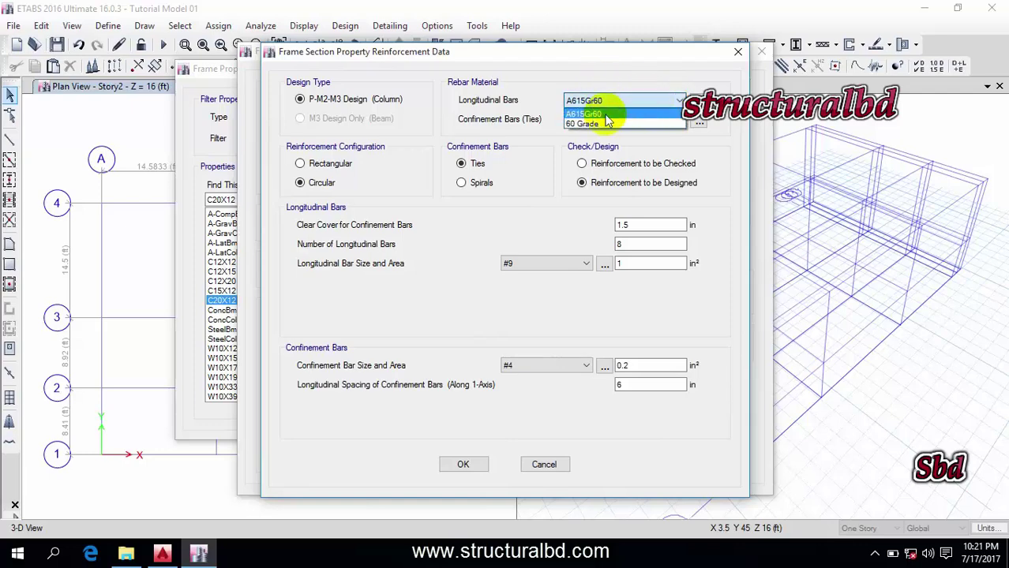
left_click(643, 125)
left_click(641, 122)
left_click(590, 153)
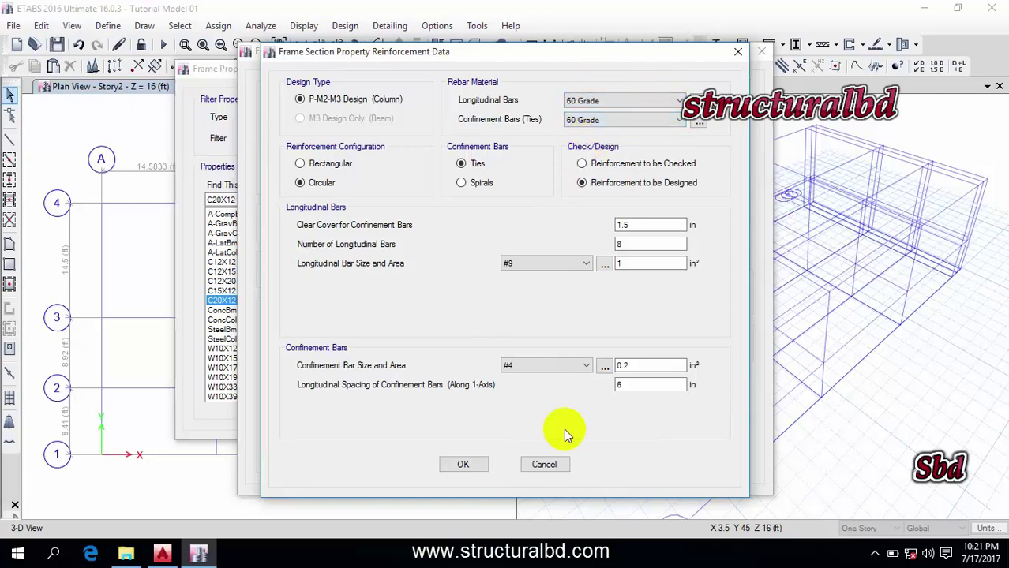
left_click(464, 468)
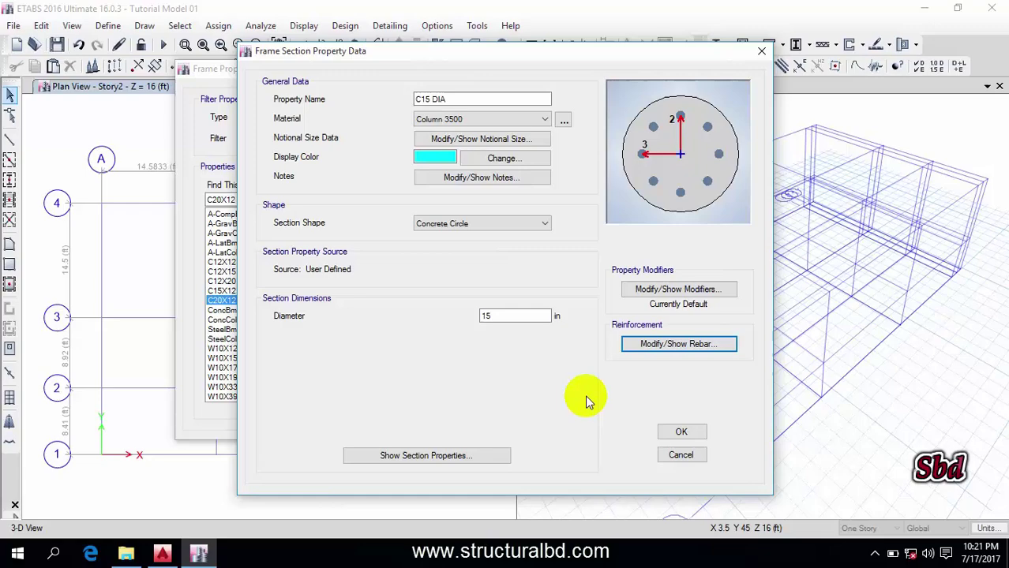
left_click(682, 432)
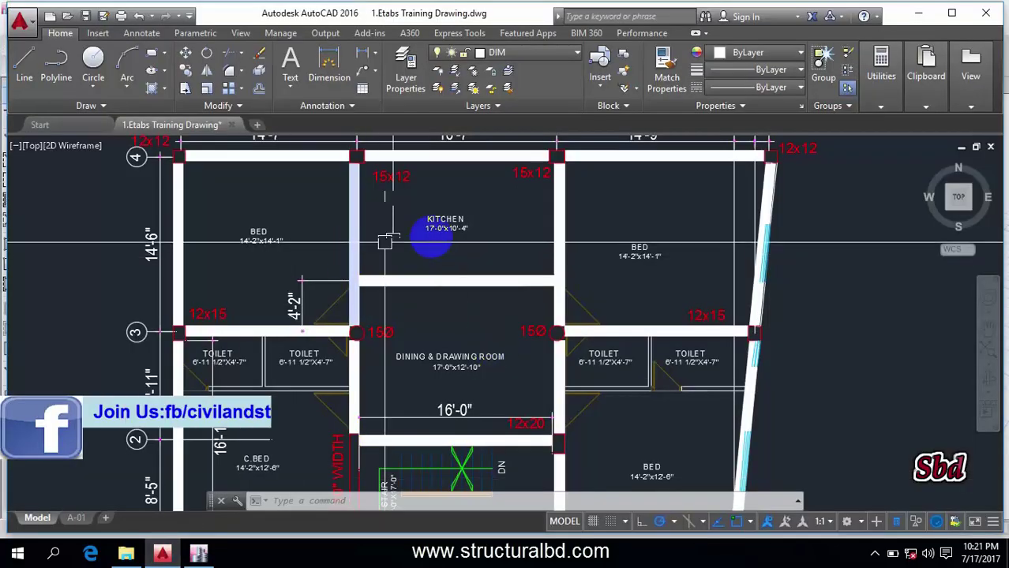
Switch to the AutoCAD drawing and examine the typical floor and grade beam layouts for the beam sizes.
scroll(486, 254, "down", 3)
scroll(462, 292, "down", 4)
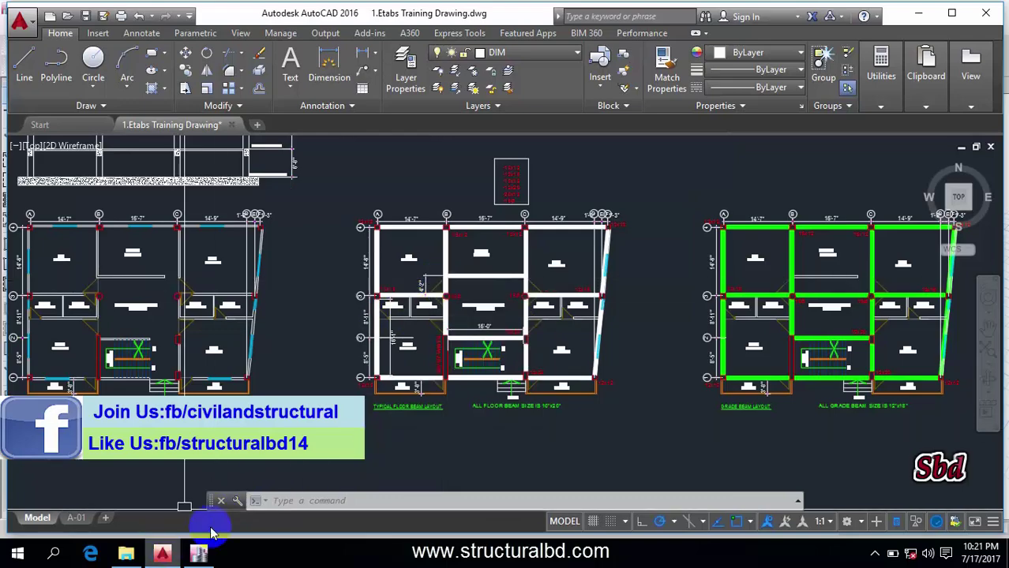
Read the floor beam and grade beam size notes below the two beam layouts in the drawing and return to ETABS.
scroll(448, 289, "up", 2)
scroll(428, 401, "up", 3)
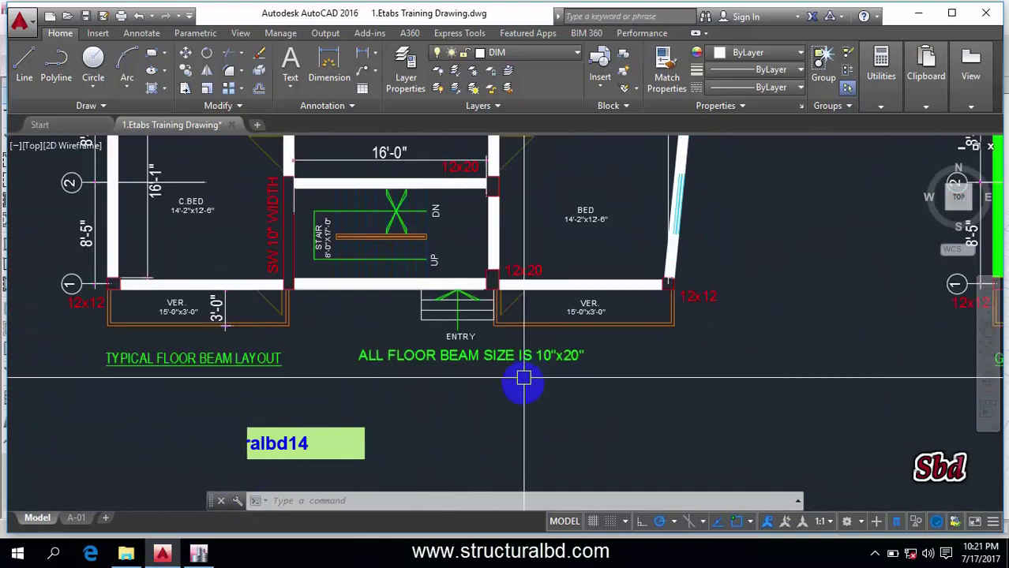
scroll(371, 371, "down", 2)
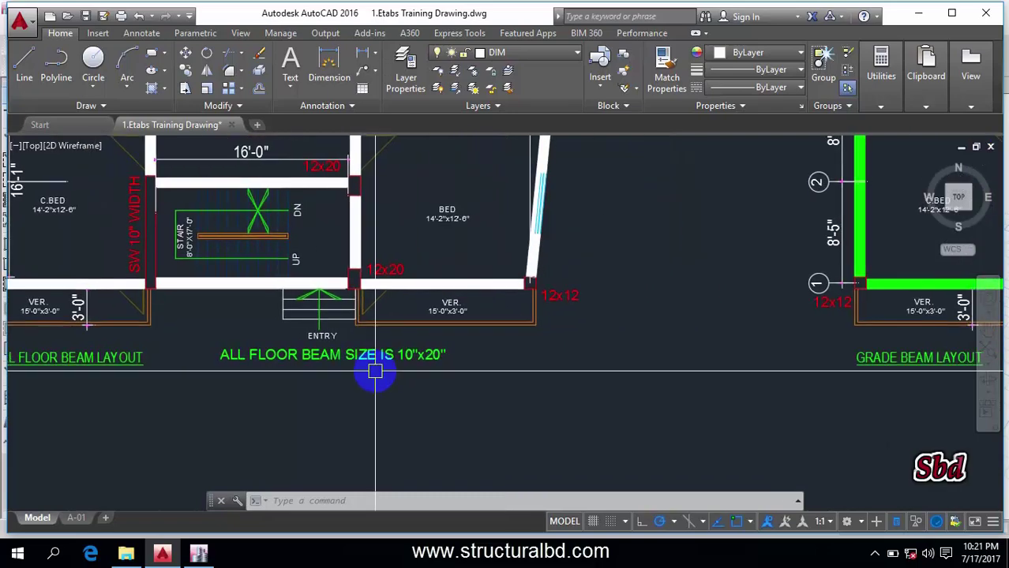
scroll(586, 361, "up", 3)
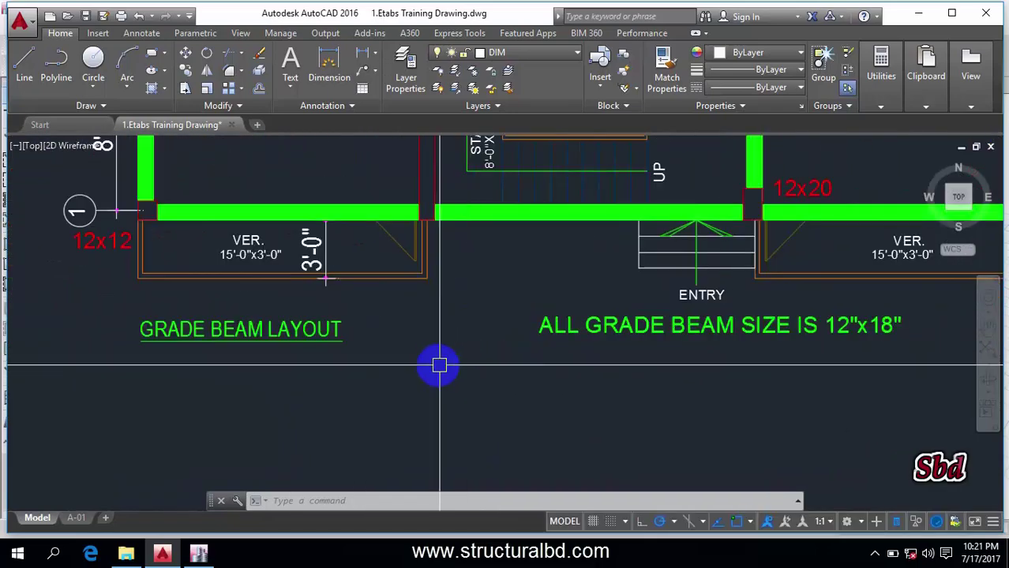
scroll(579, 349, "up", 2)
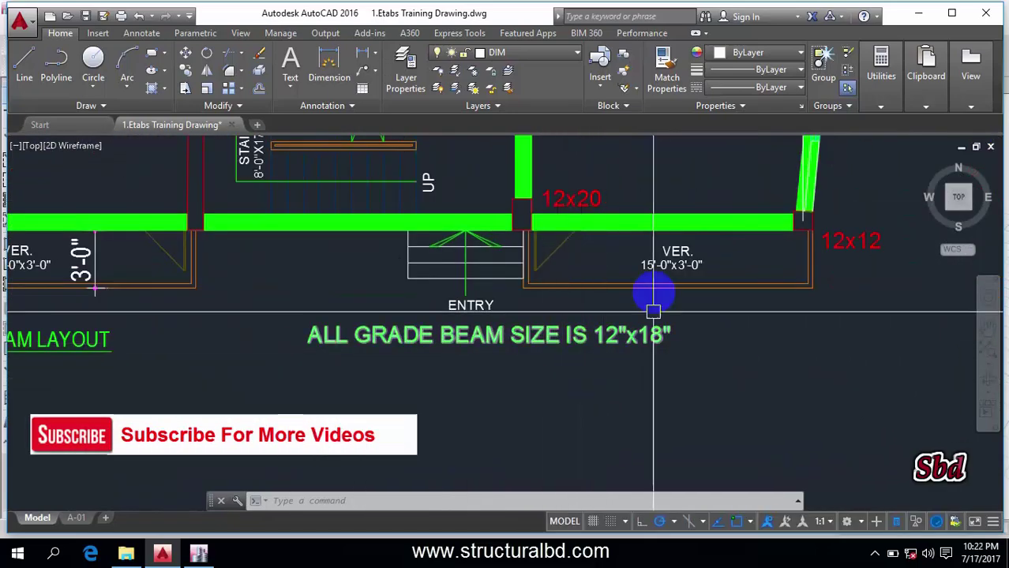
scroll(653, 288, "down", 2)
left_click(198, 554)
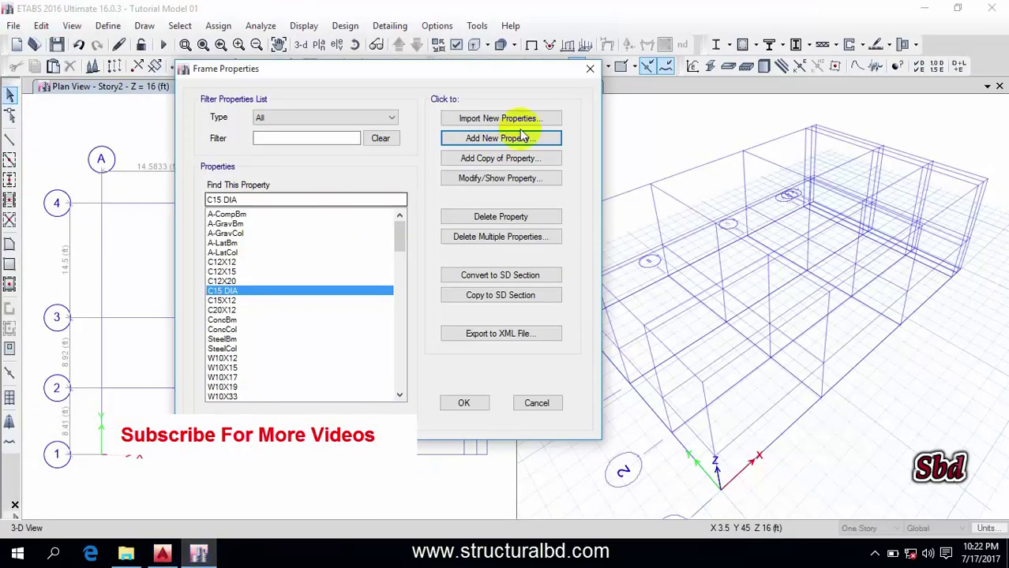
Create a new Concrete Rectangular section named GB12X18 with the Beam 3000 material, a depth of 18 in and a width of 12 in.
left_click(497, 140)
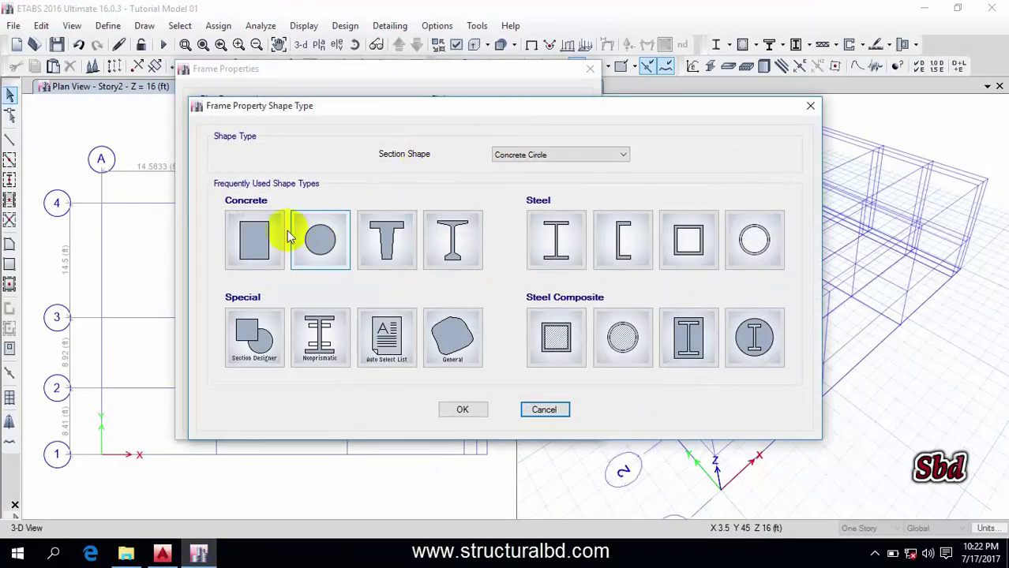
left_click(256, 241)
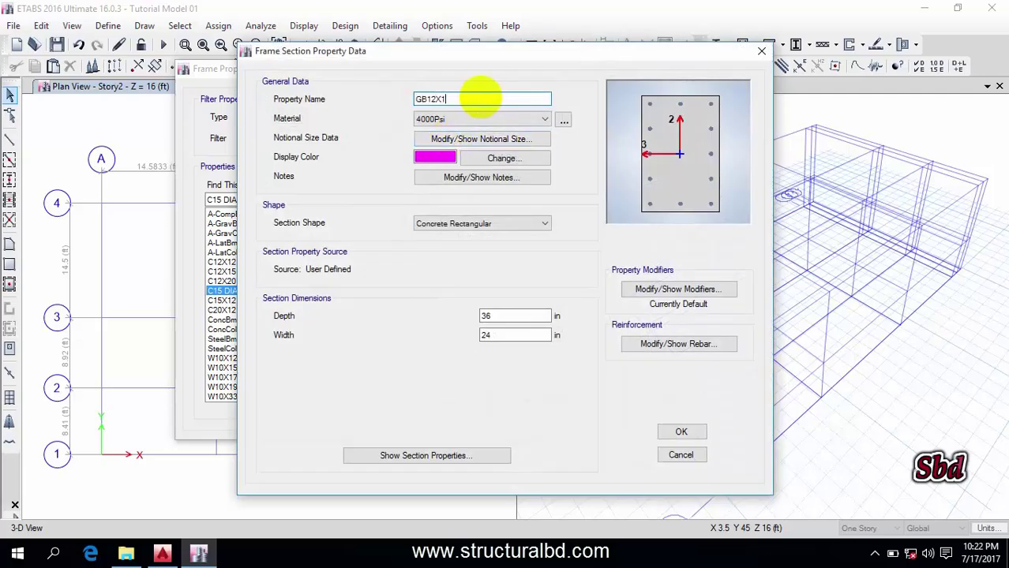
left_click(491, 117)
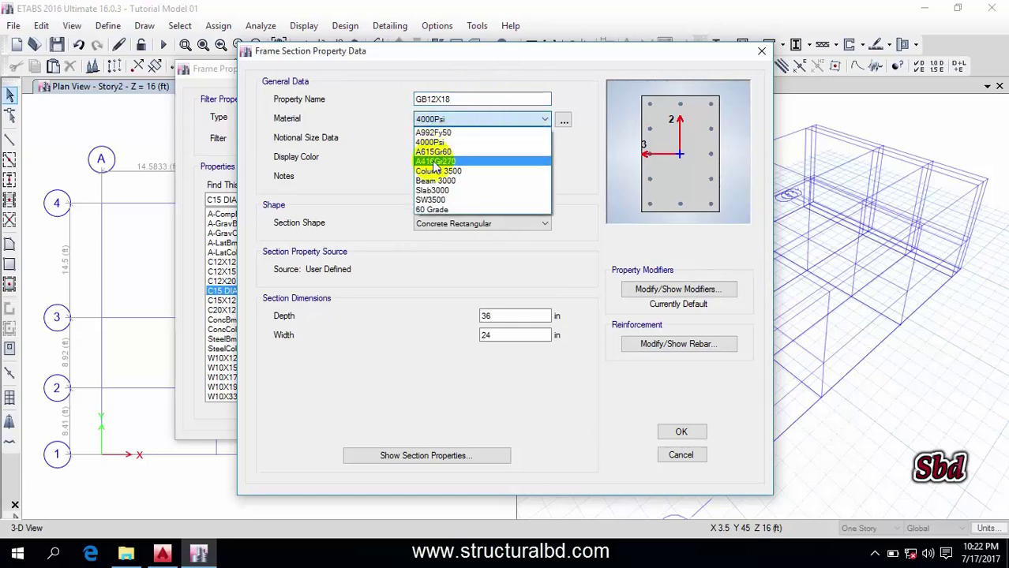
left_click(450, 182)
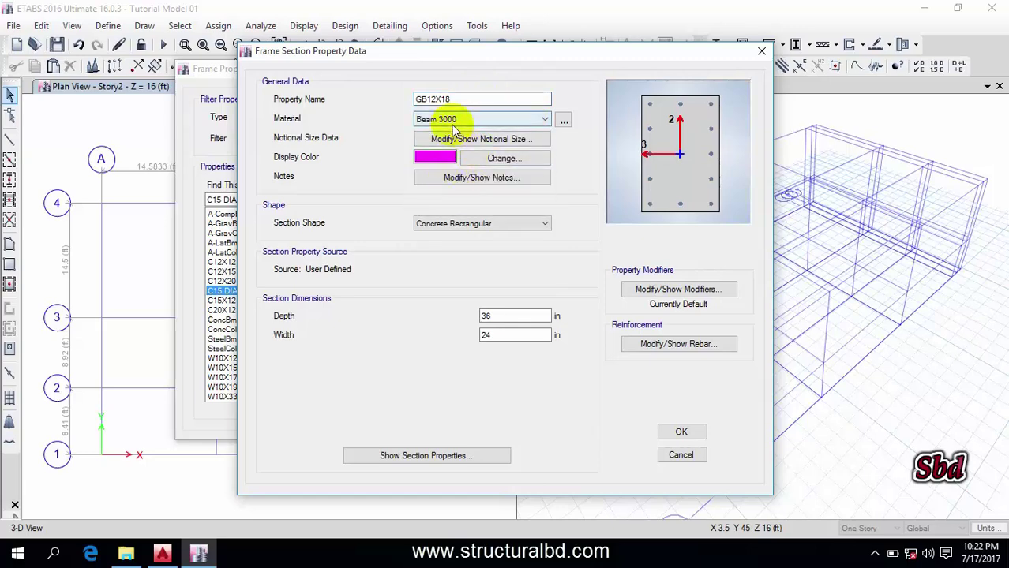
left_click_drag(511, 316, 442, 315)
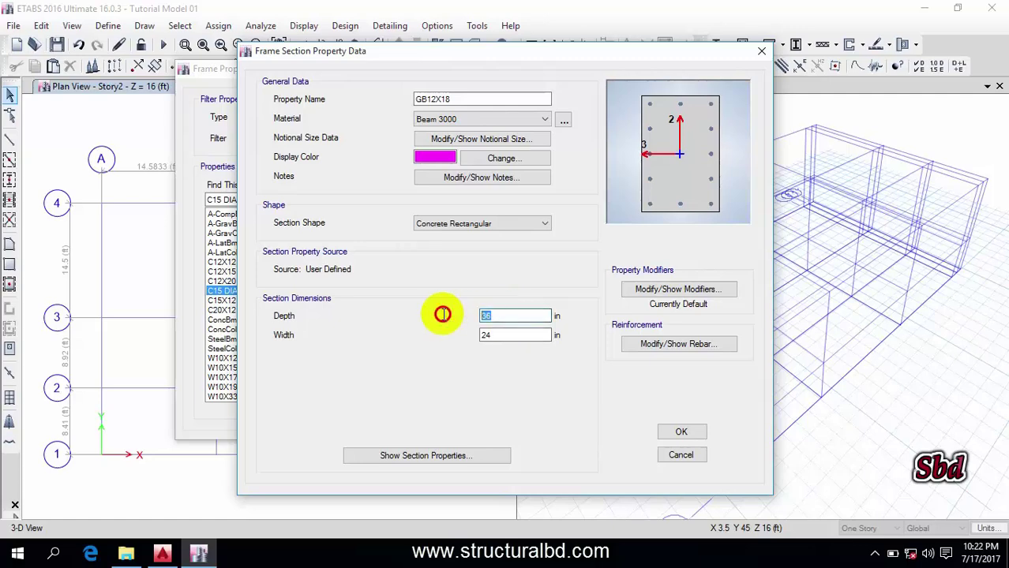
type("18")
left_click_drag(513, 342, 462, 333)
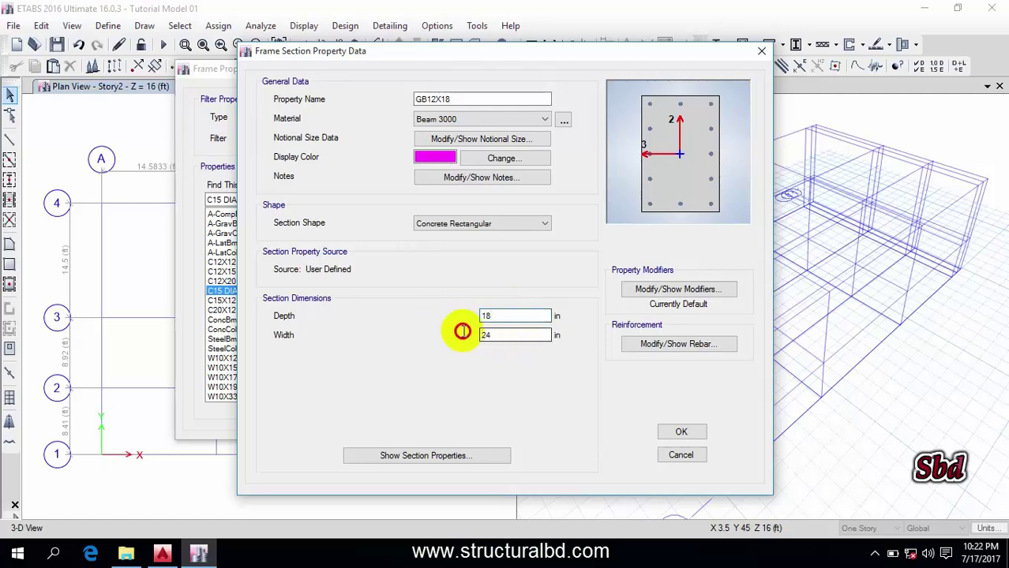
type("12")
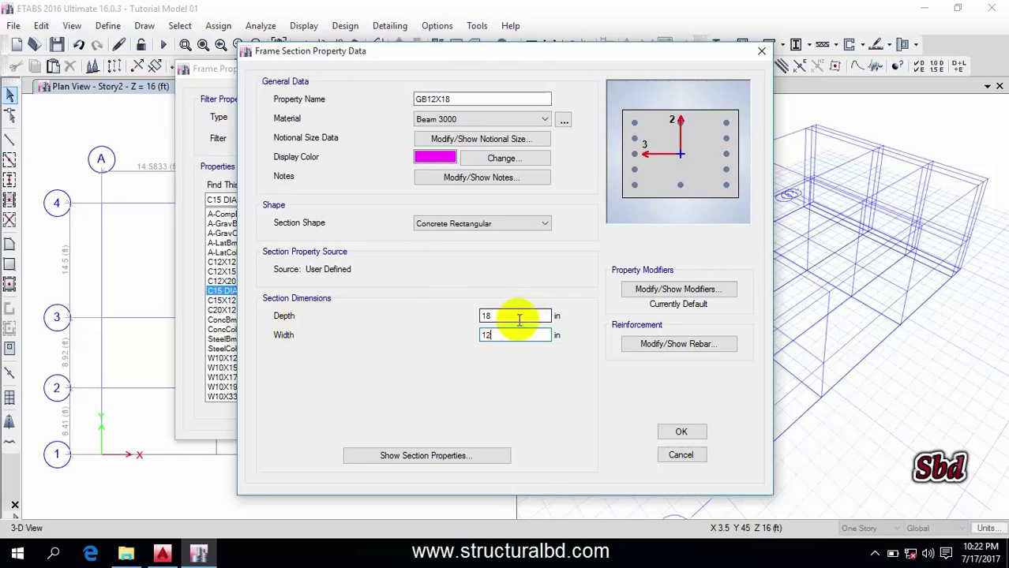
Set GB12X18's reinforcement to M3 Design Only (Beam) with 60 Grade longitudinal and confinement bars, and save the section.
left_click(671, 346)
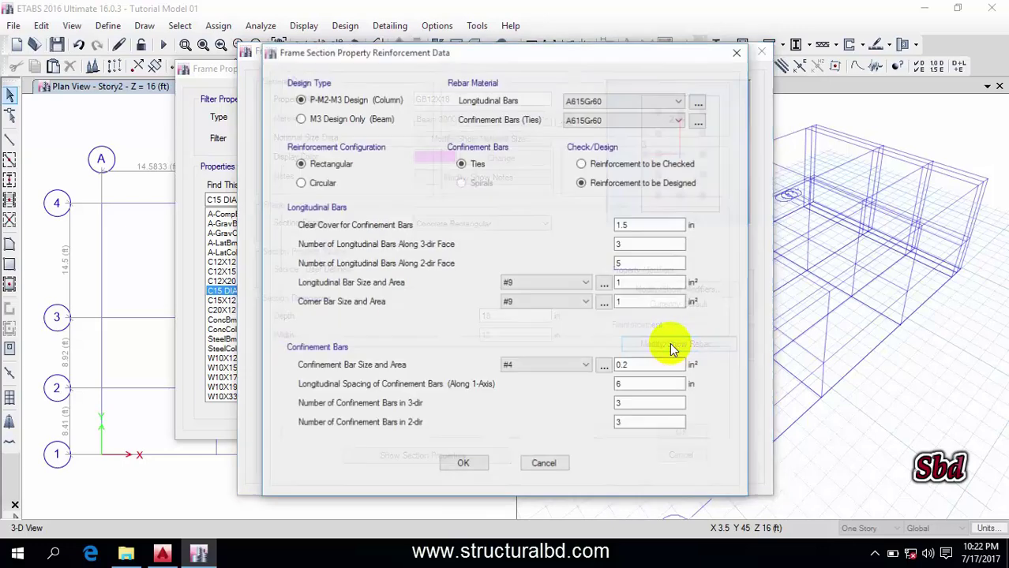
left_click(325, 123)
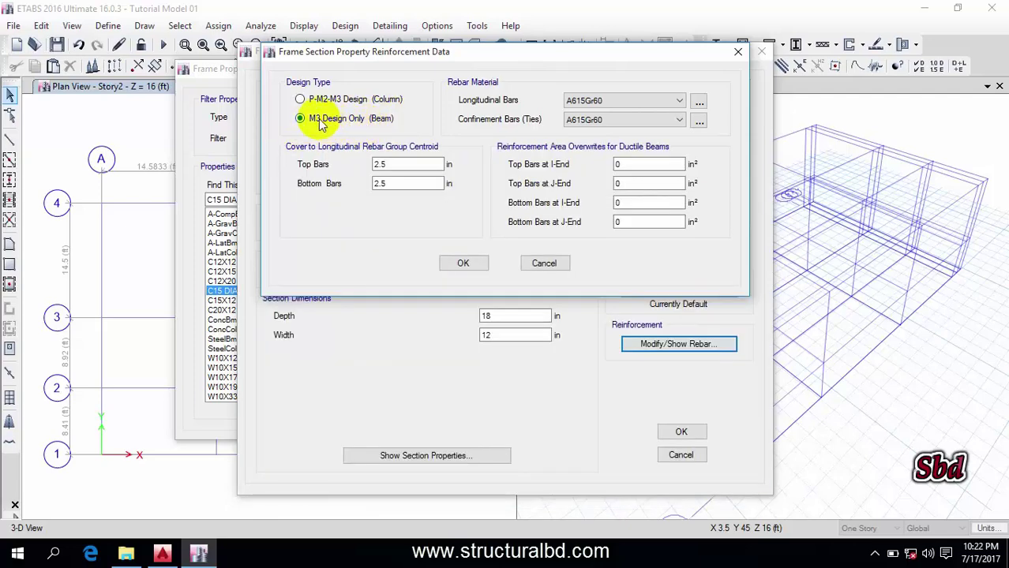
left_click(406, 163)
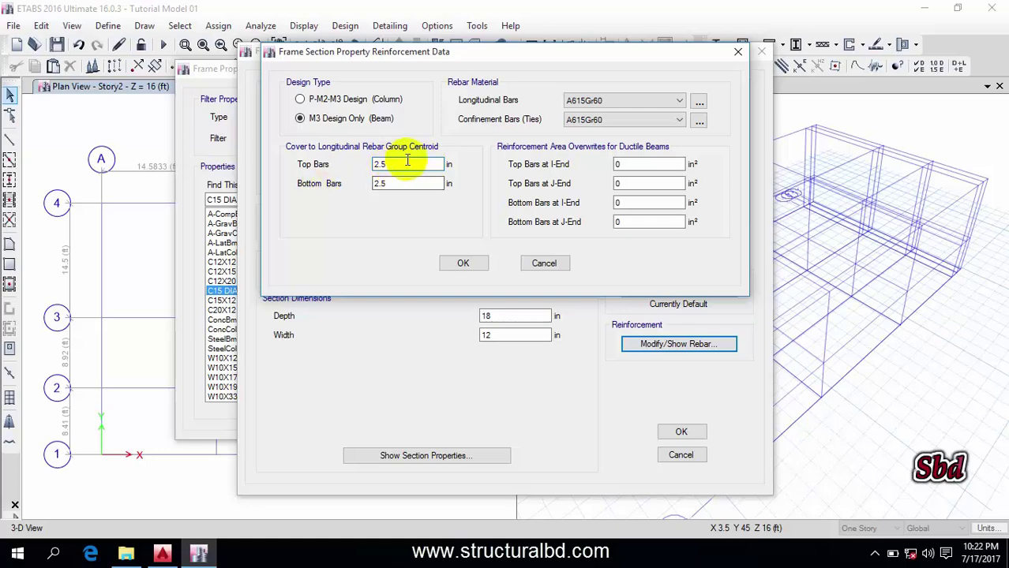
key("Tab")
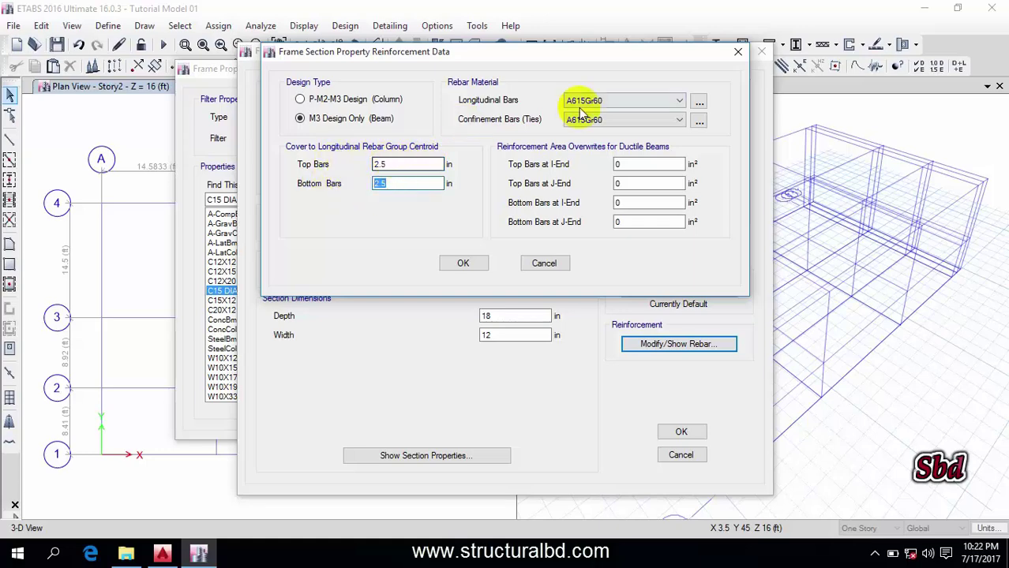
left_click(675, 100)
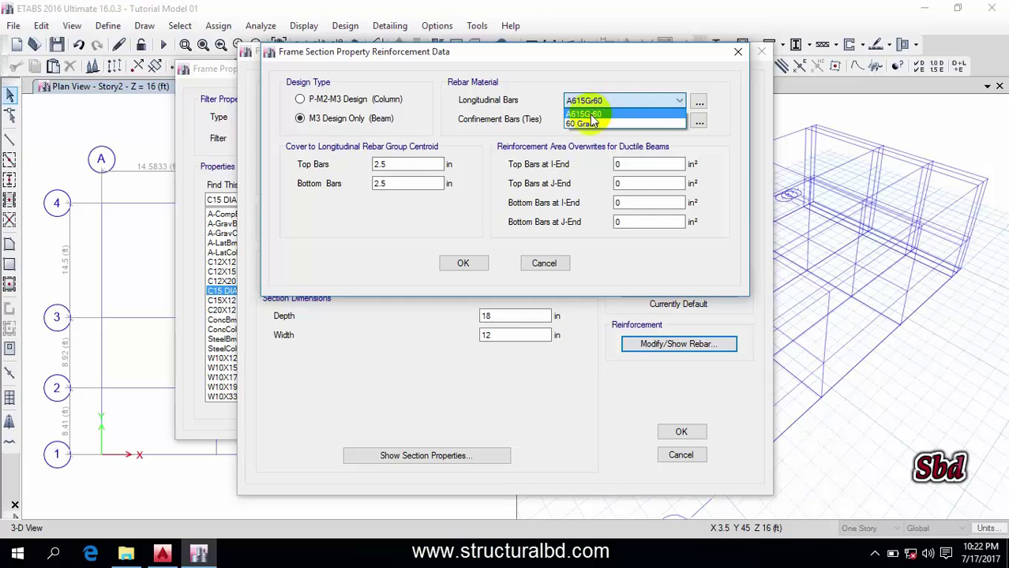
left_click(585, 123)
left_click(648, 120)
left_click(632, 143)
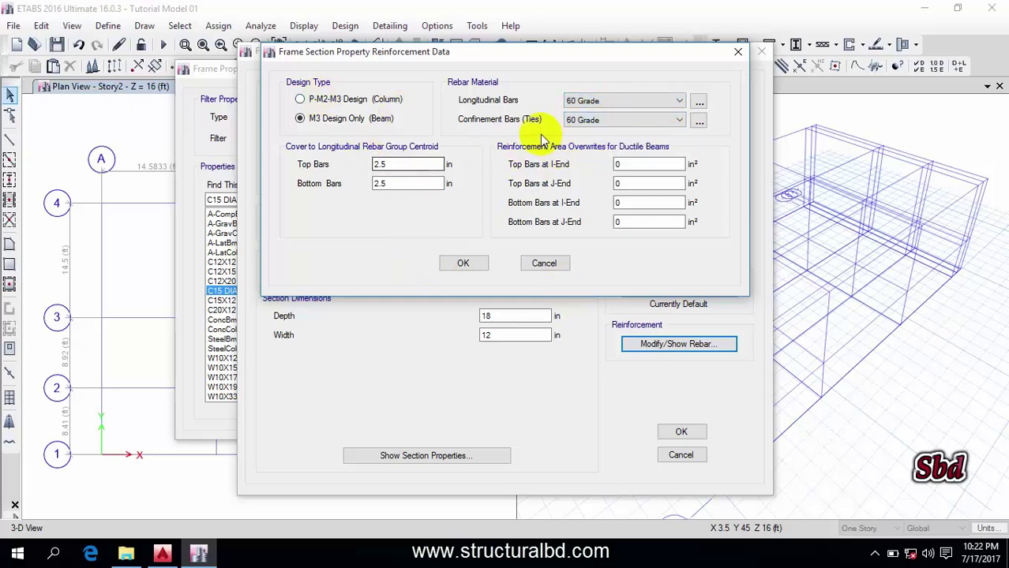
left_click(464, 264)
left_click(682, 434)
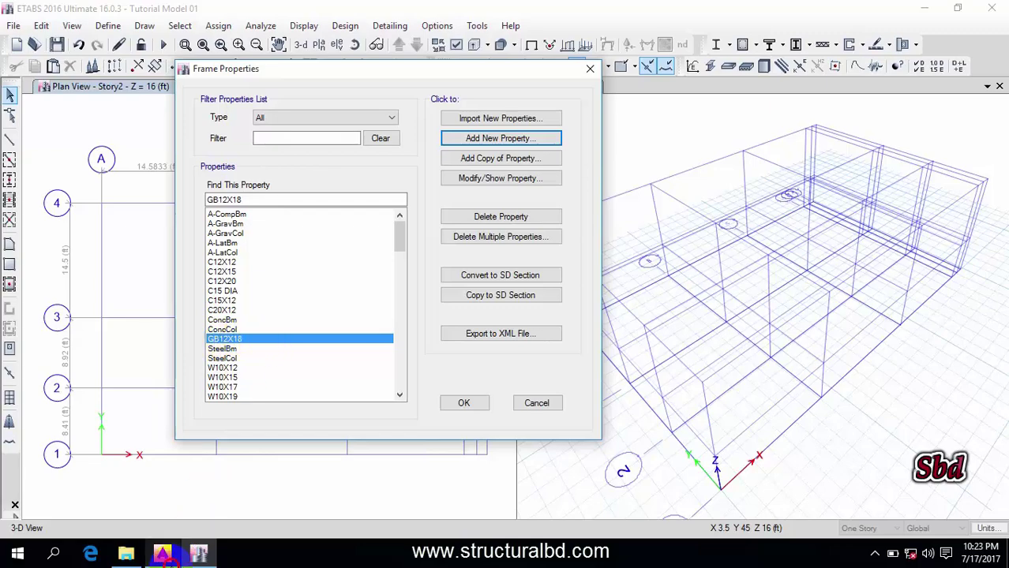
Switch to the AutoCAD drawing, check the beam size note under the typical floor beam layout, and return to ETABS.
left_click(162, 553)
scroll(377, 313, "down", 5)
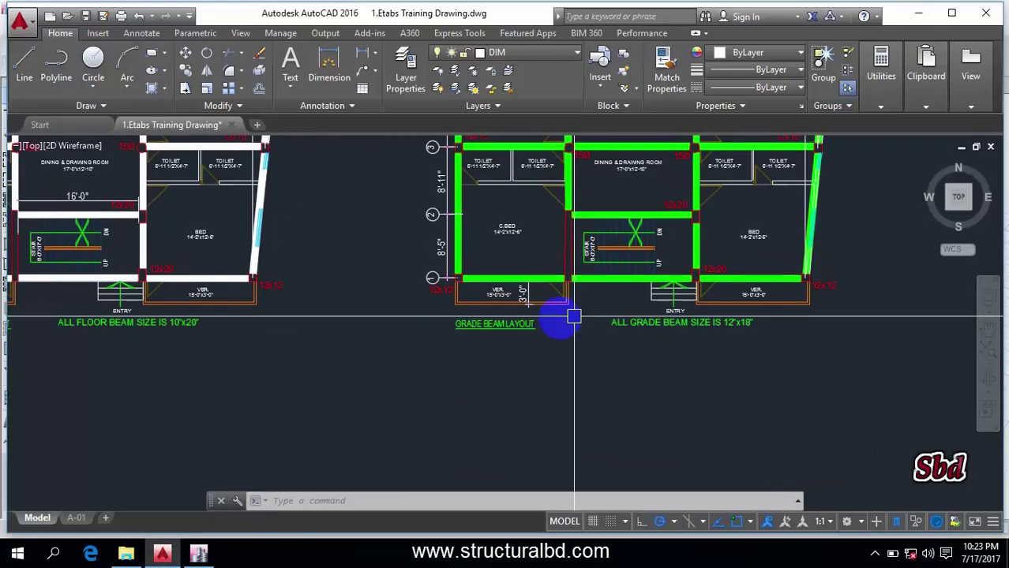
scroll(363, 348, "up", 8)
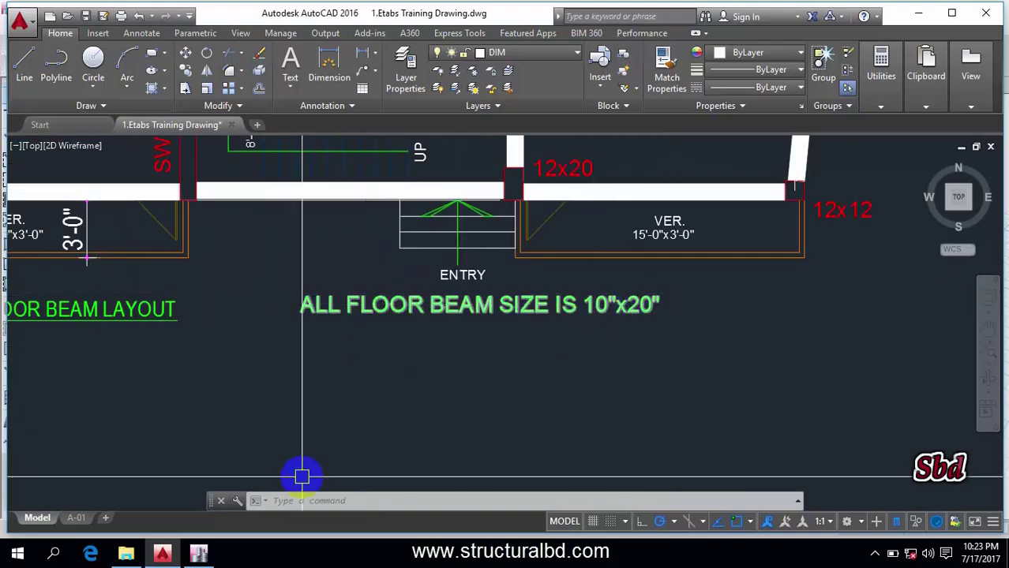
left_click(199, 552)
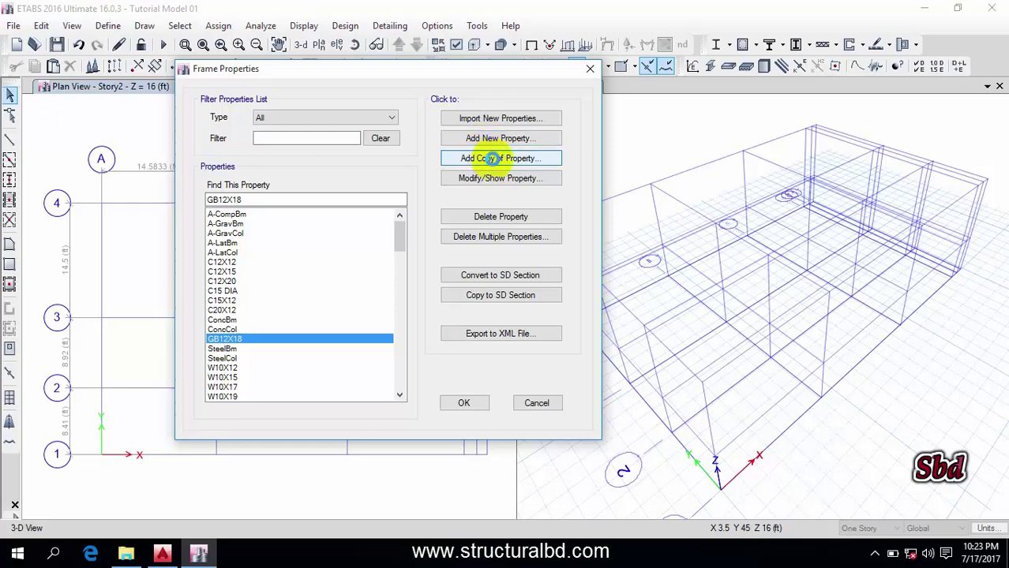
Copy the GB12X18 section as B10X20 with a depth of 20 in and a width of 10 in.
left_click(491, 157)
type("B")
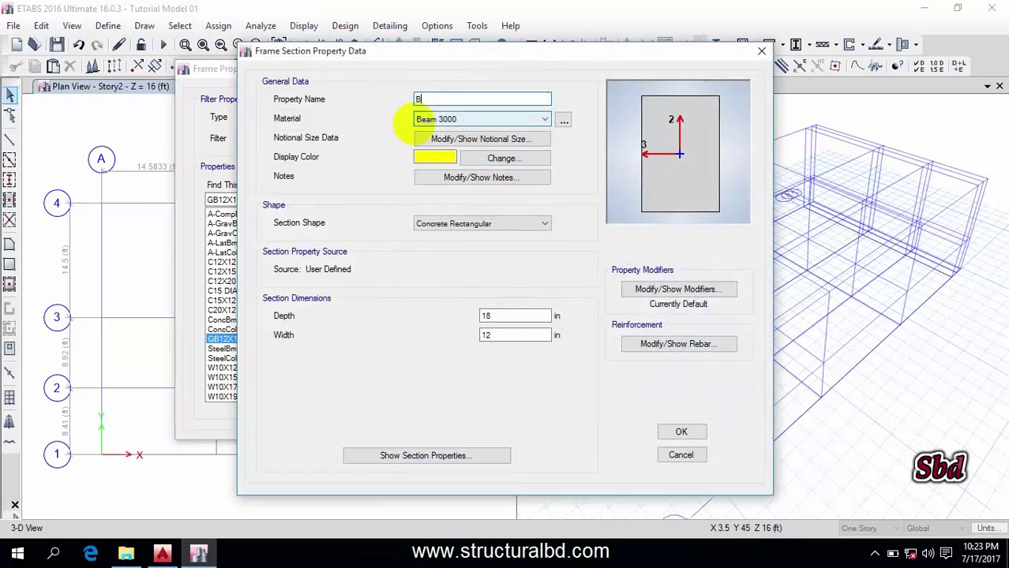
type("10X20")
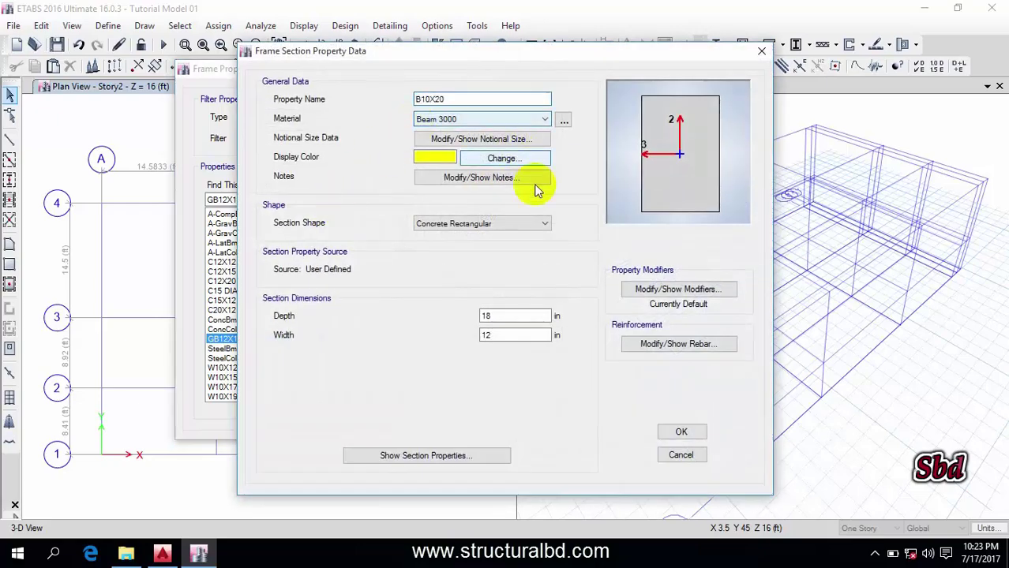
left_click_drag(509, 320, 424, 317)
type("20")
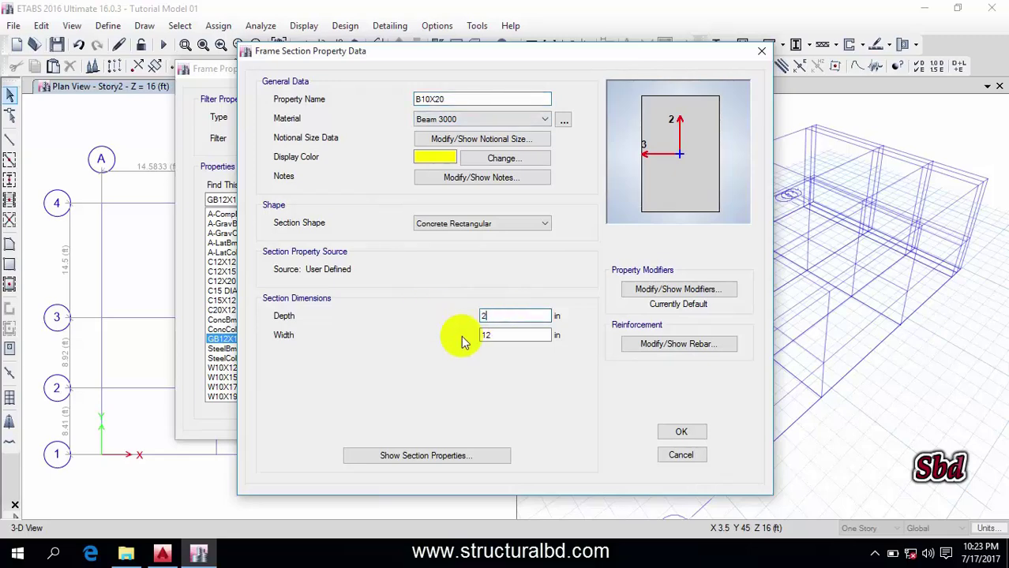
left_click_drag(510, 336, 440, 341)
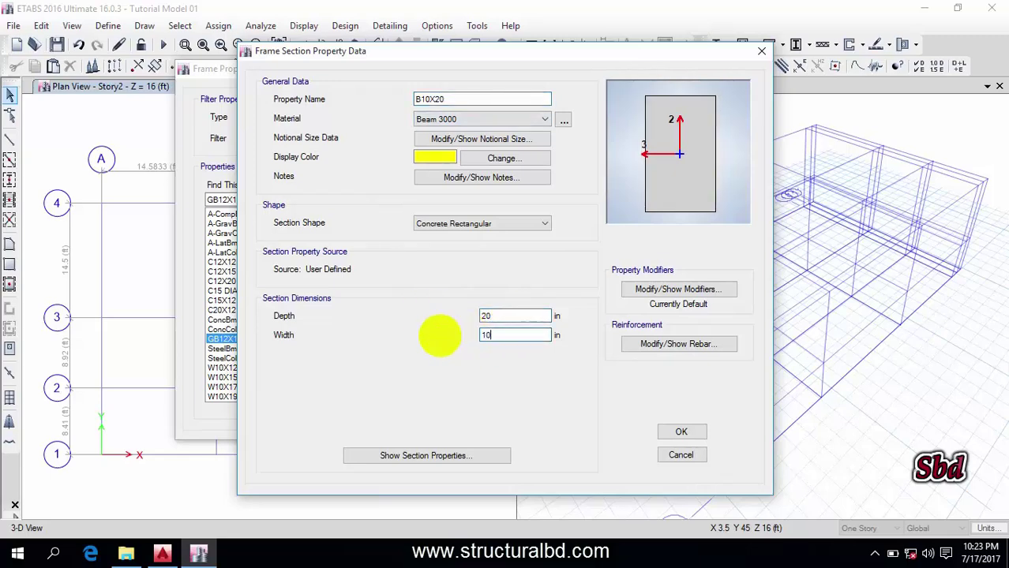
Review B10X20's design type, rebar materials and bar cover, then save the section and accept the frame properties.
left_click(680, 344)
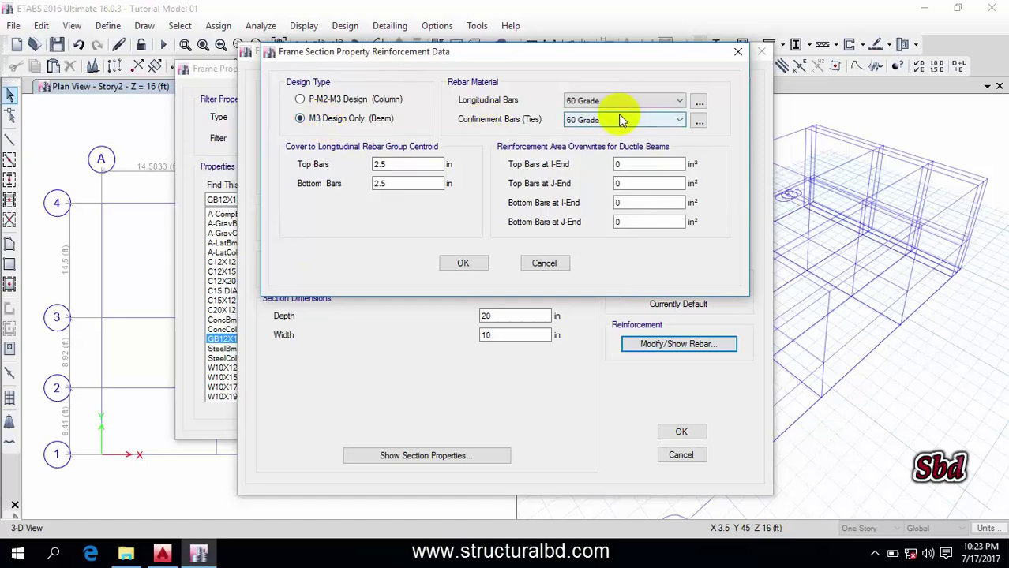
left_click(466, 263)
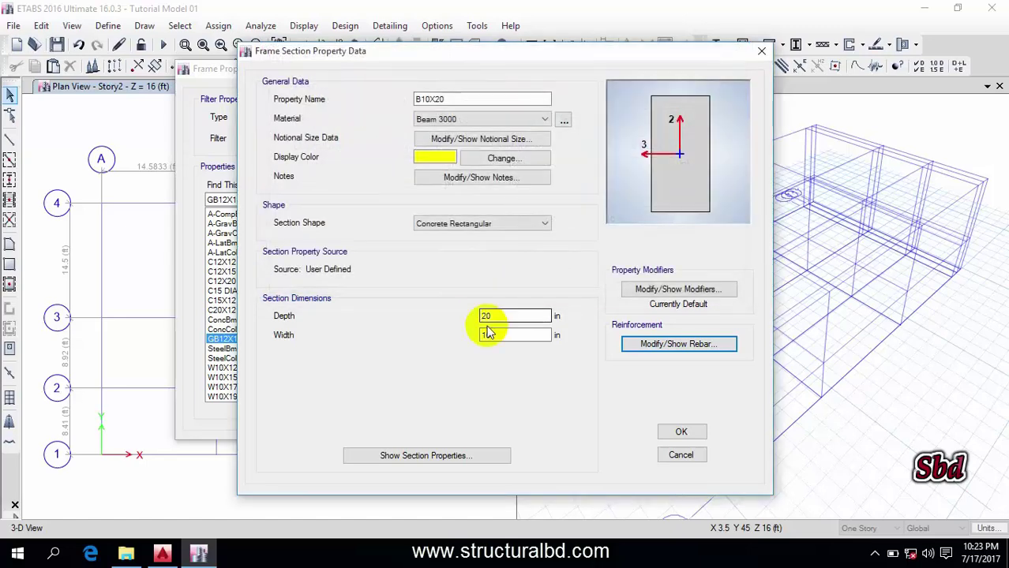
left_click(677, 344)
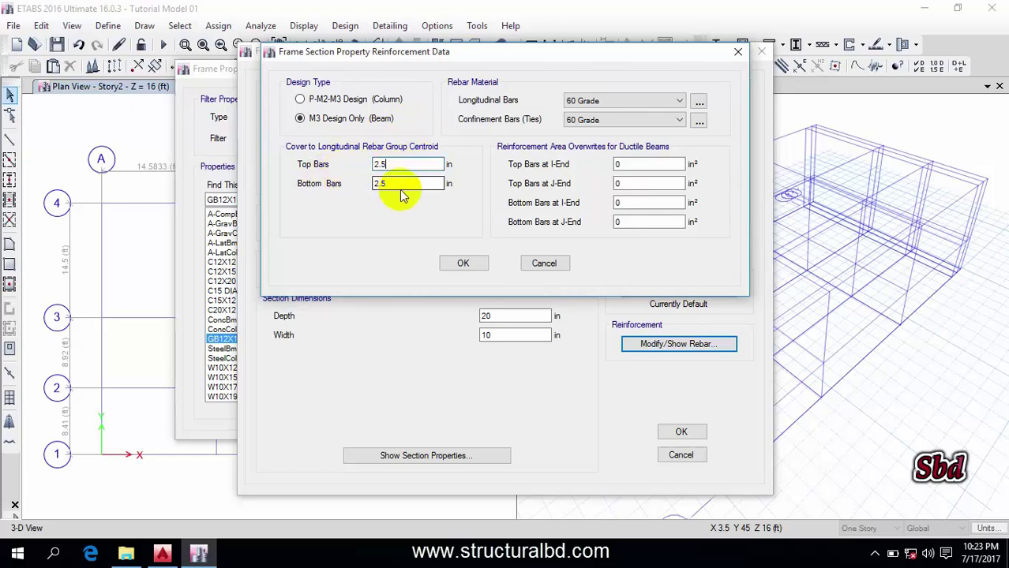
left_click(401, 188)
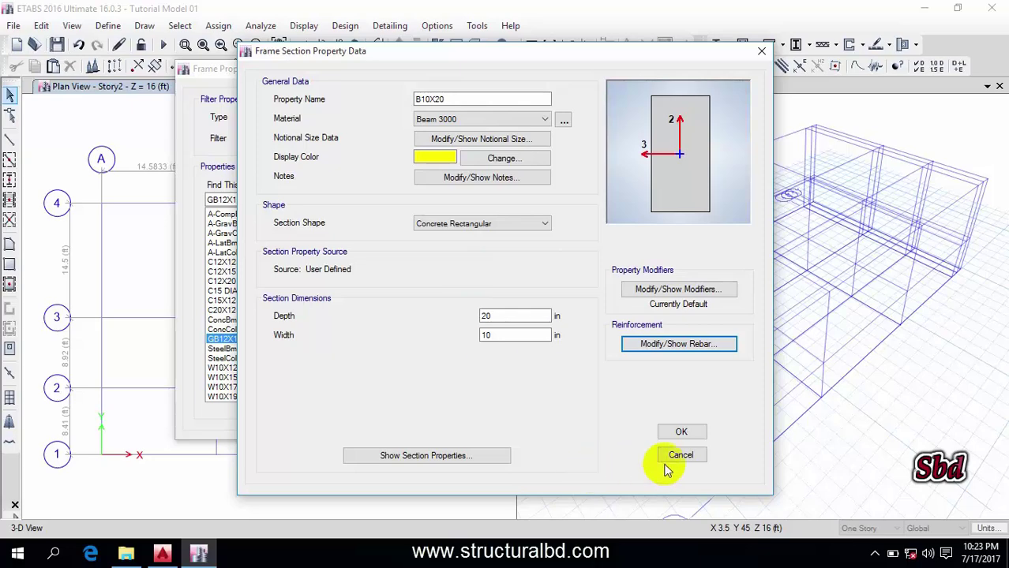
left_click(676, 430)
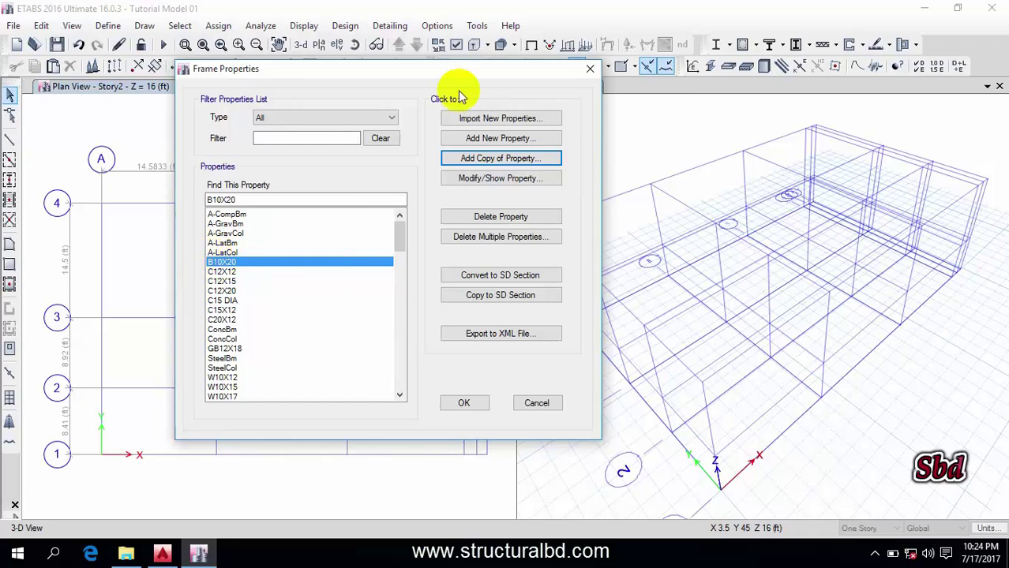
left_click_drag(273, 72, 304, 80)
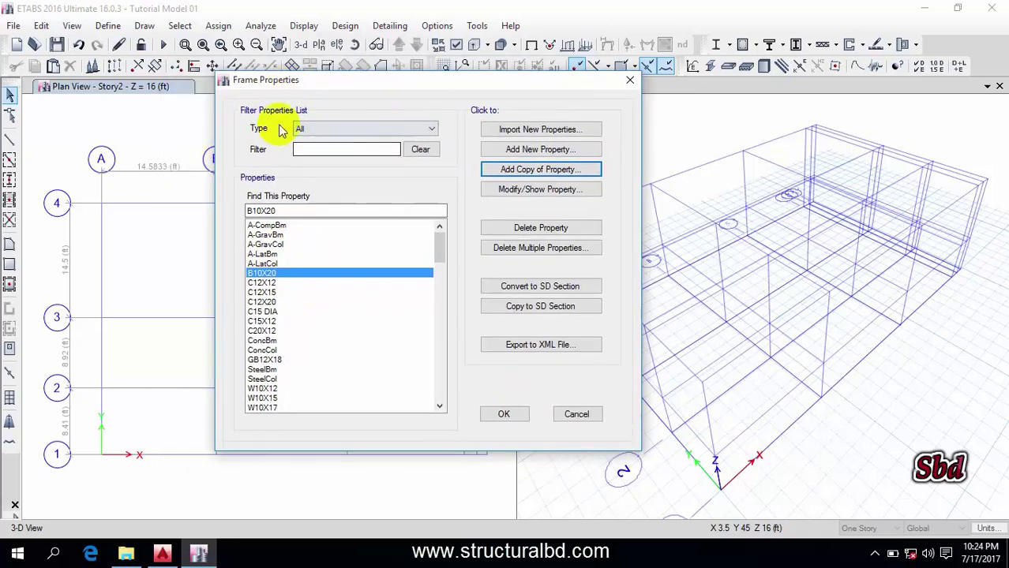
left_click(504, 416)
Add a new wall section property and name it W10.
left_click(107, 26)
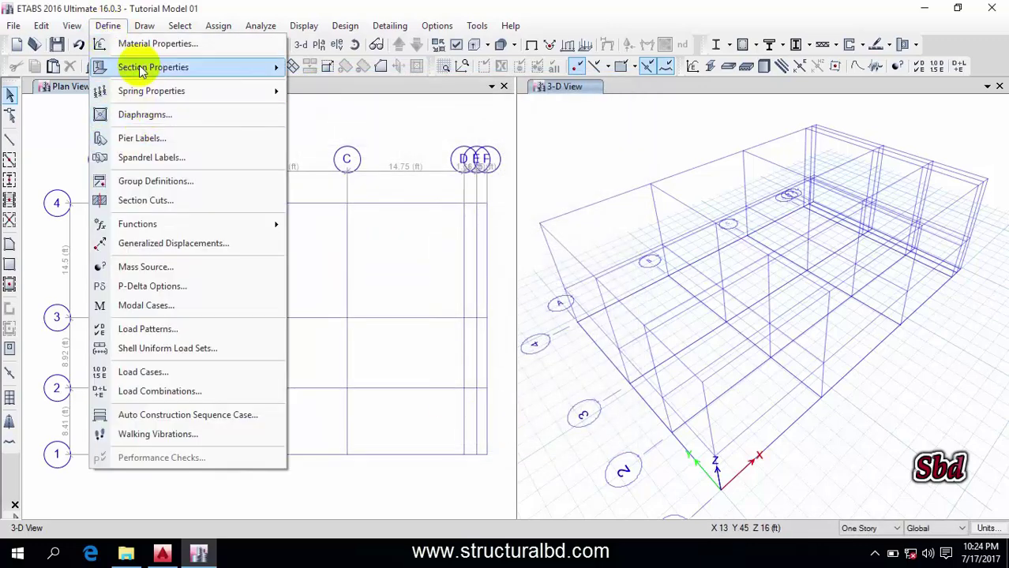
mouse_move(142, 70)
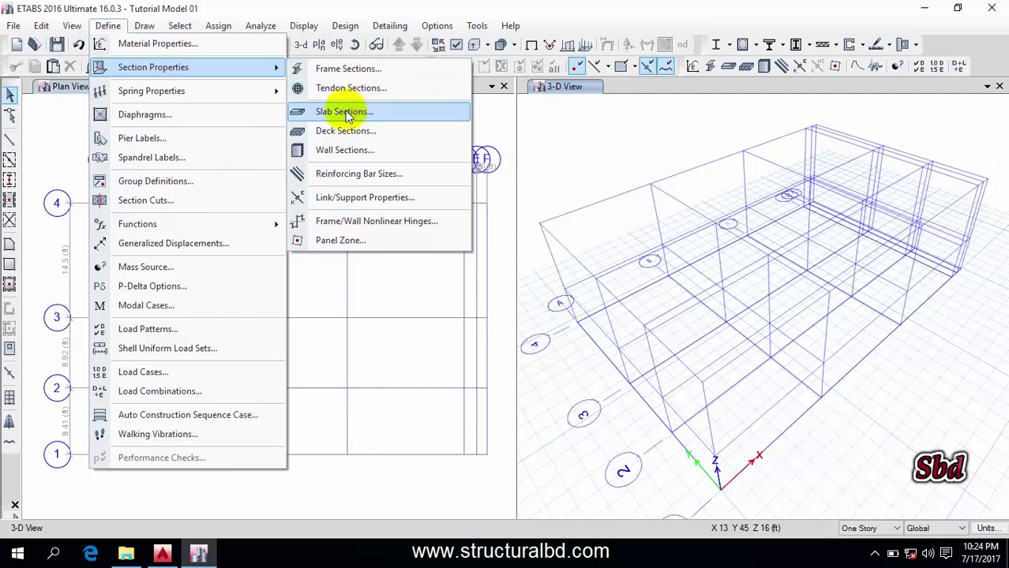
left_click(352, 152)
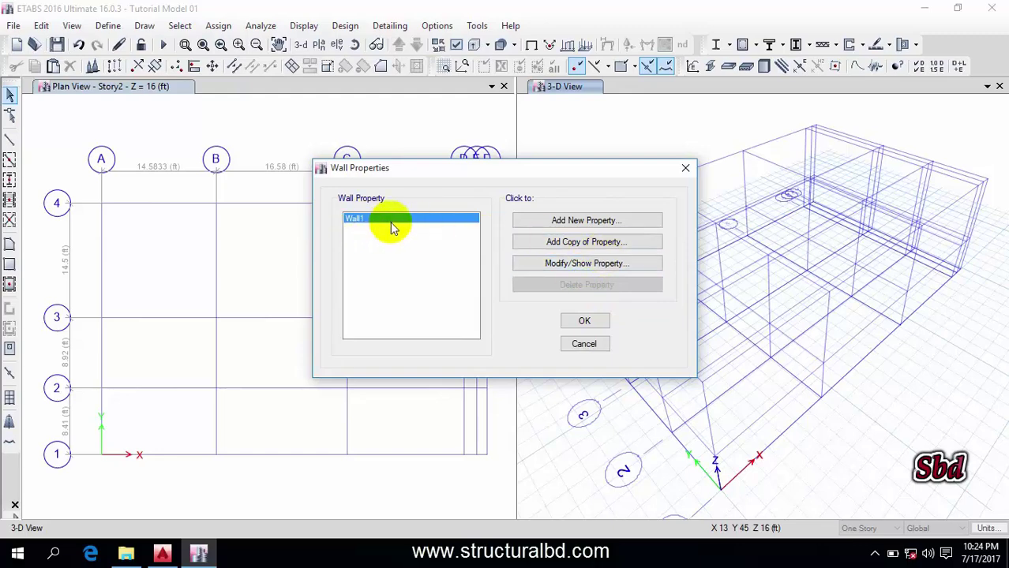
left_click(574, 223)
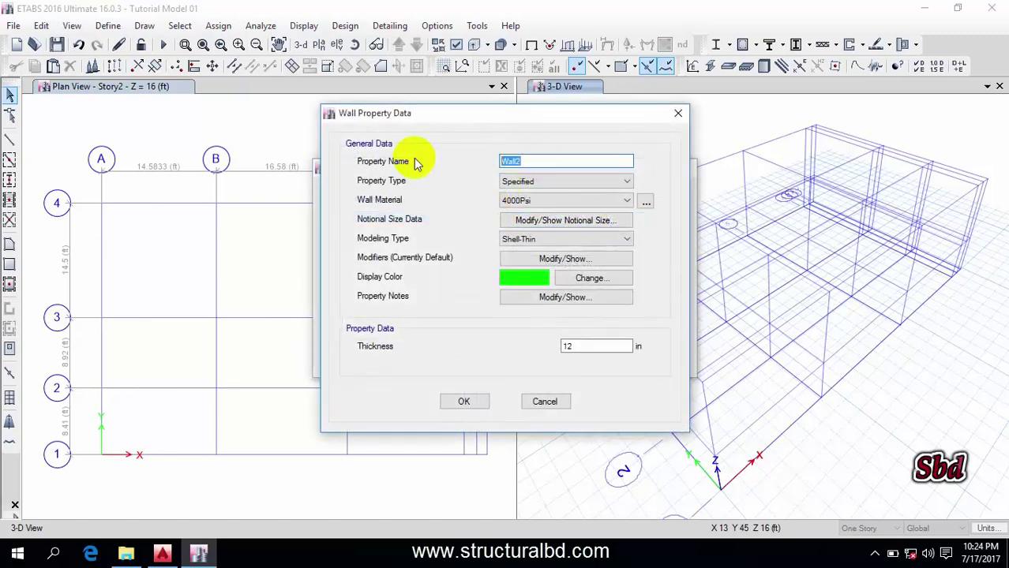
type("W10")
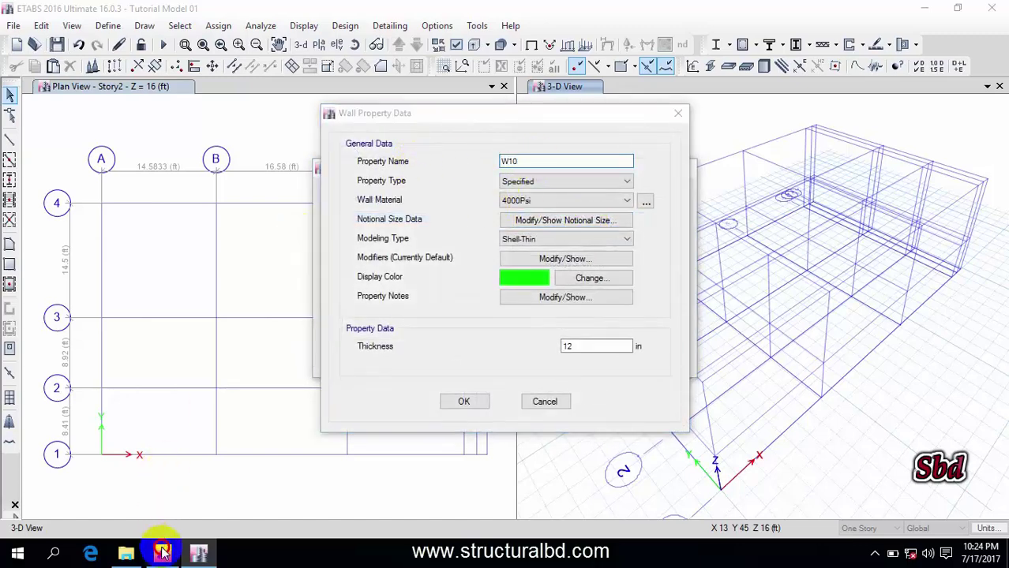
Switch to the AutoCAD drawing, check the shear wall width note beside the stair, and return to ETABS.
left_click(162, 554)
scroll(565, 307, "down", 3)
scroll(565, 308, "up", 4)
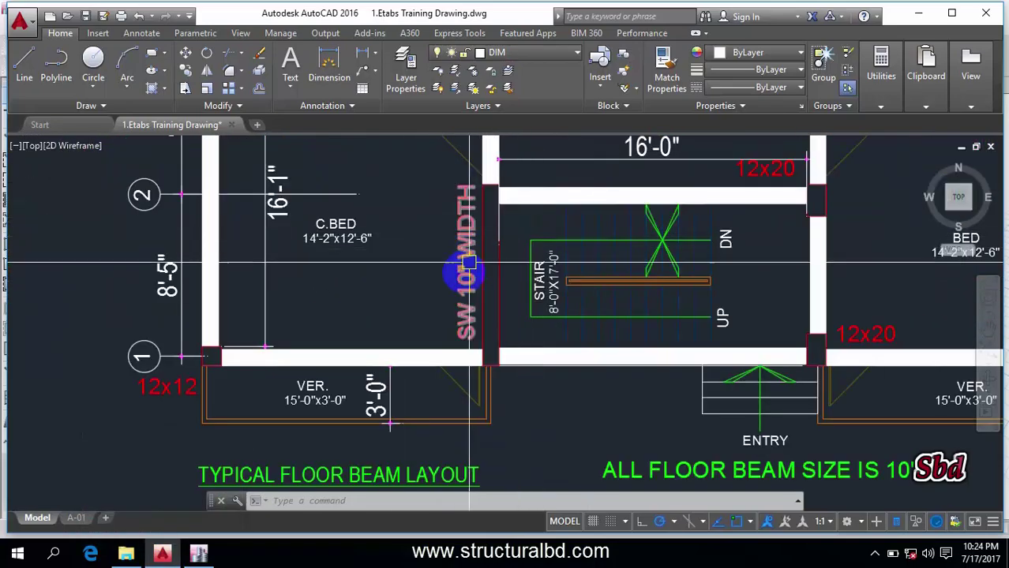
scroll(450, 289, "down", 2)
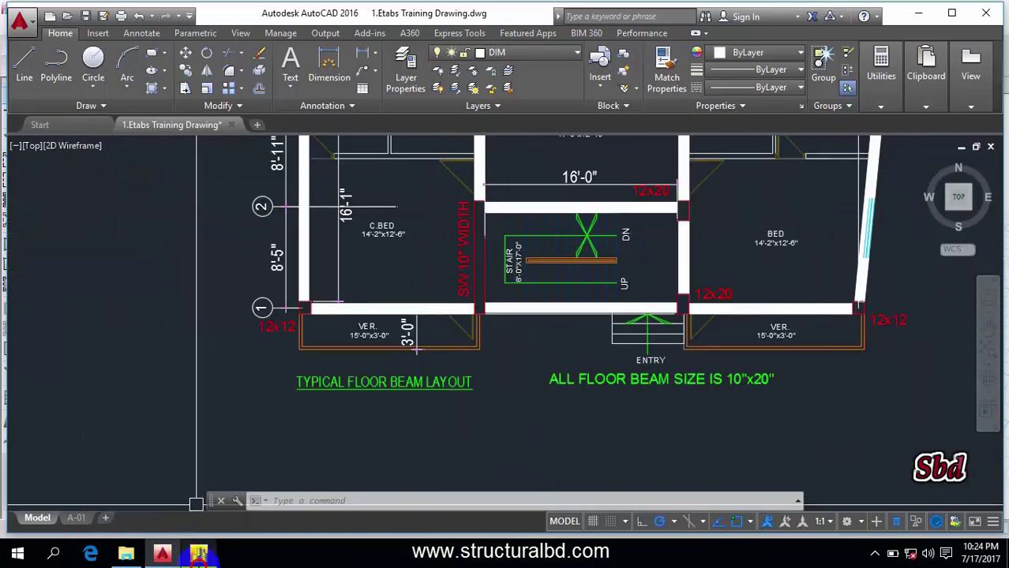
left_click(198, 554)
Set W10's wall material to SW3500 and its thickness to 10 in.
left_click(613, 200)
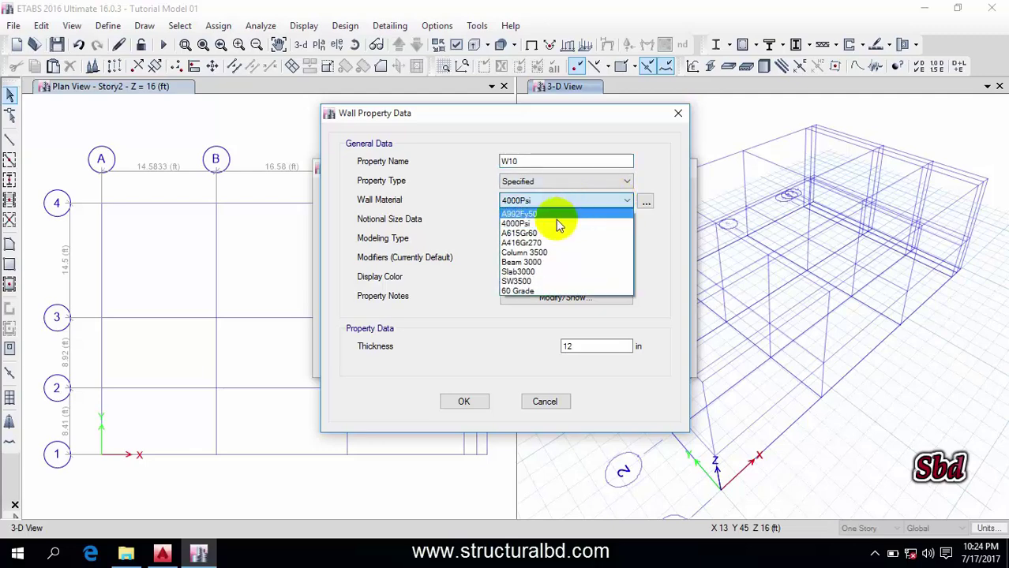
left_click(529, 282)
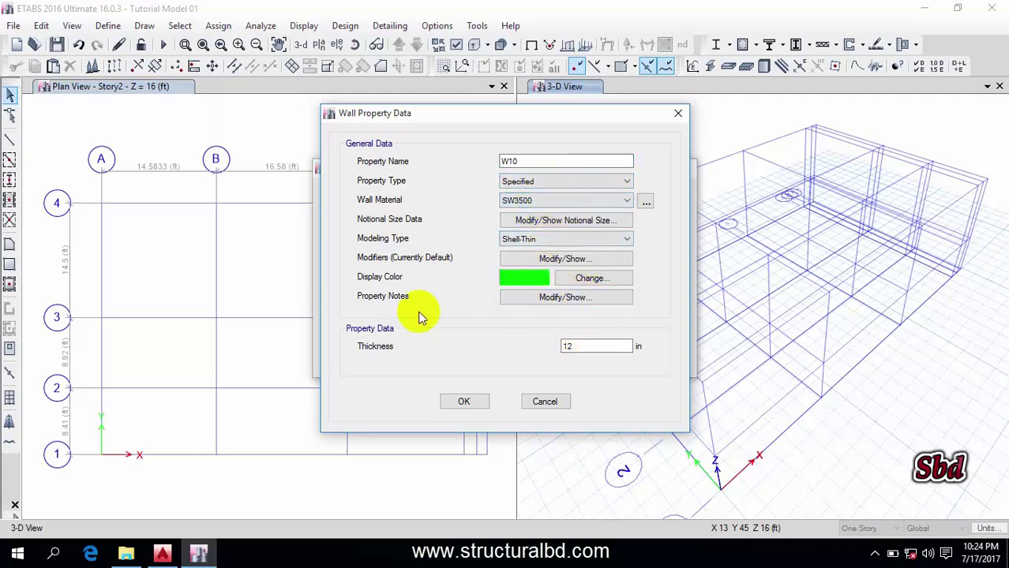
double_click(588, 347)
type("1")
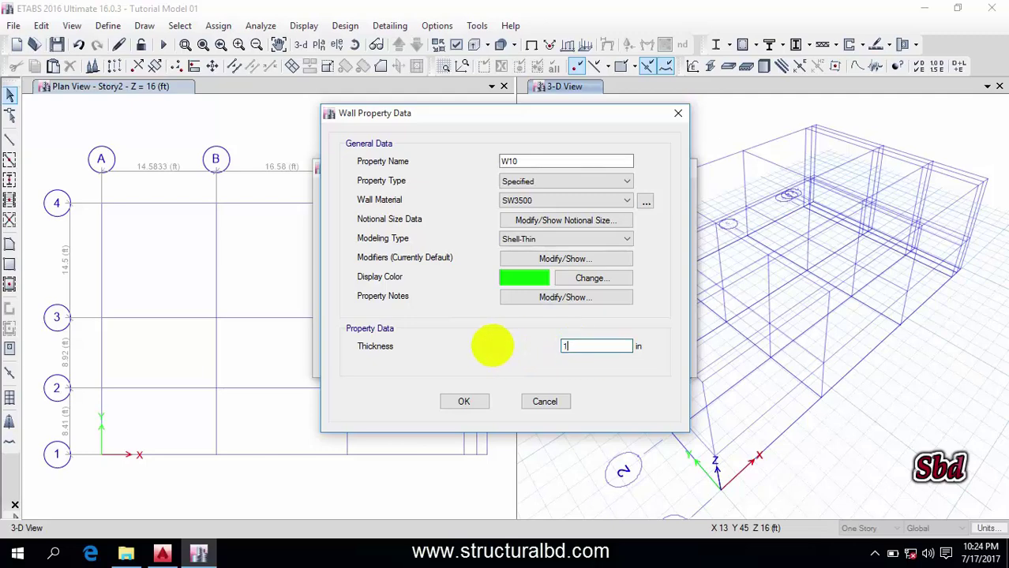
type("0")
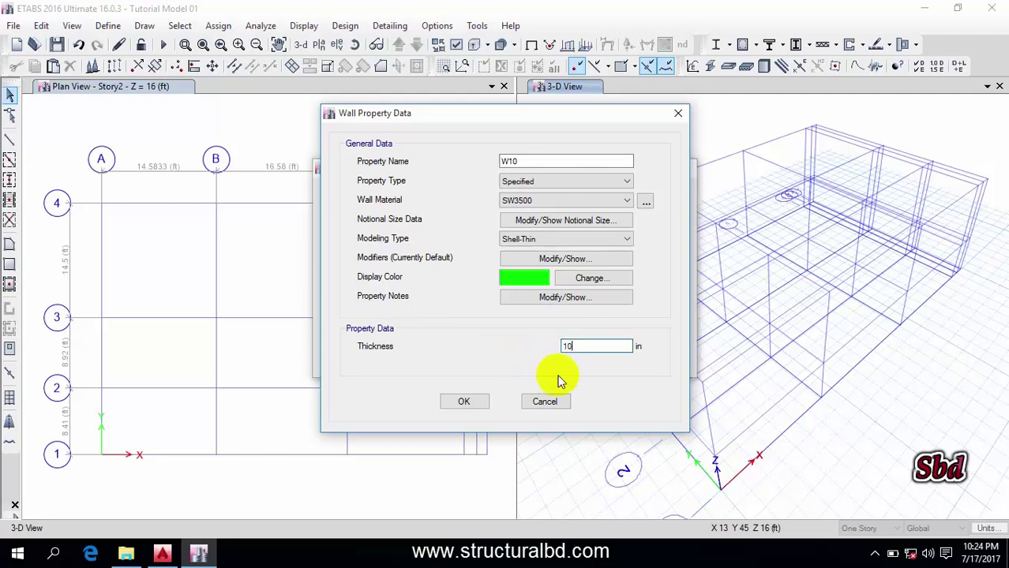
Examine the modeling type options available for the W10 wall section.
left_click(544, 241)
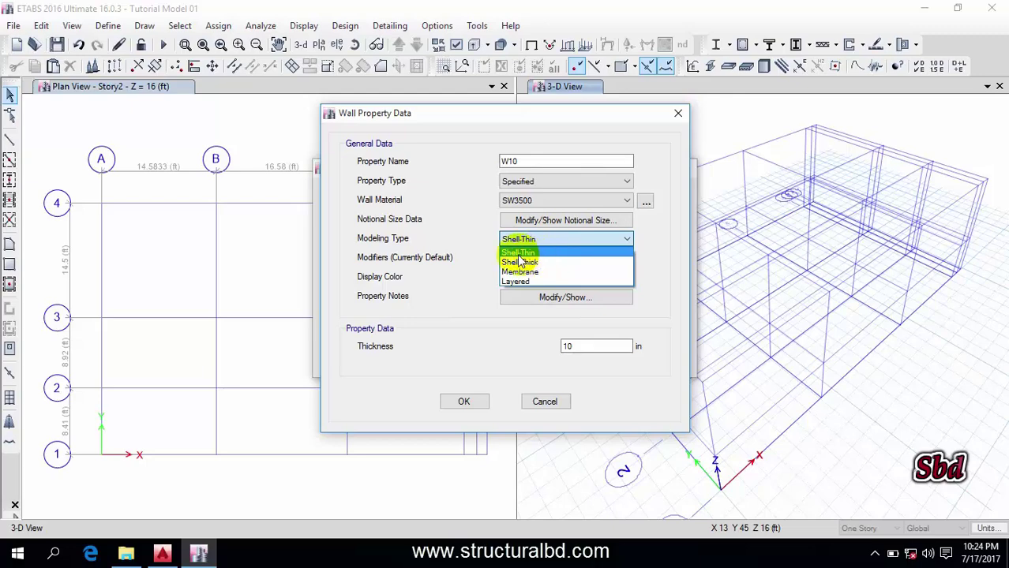
left_click(492, 239)
left_click(537, 244)
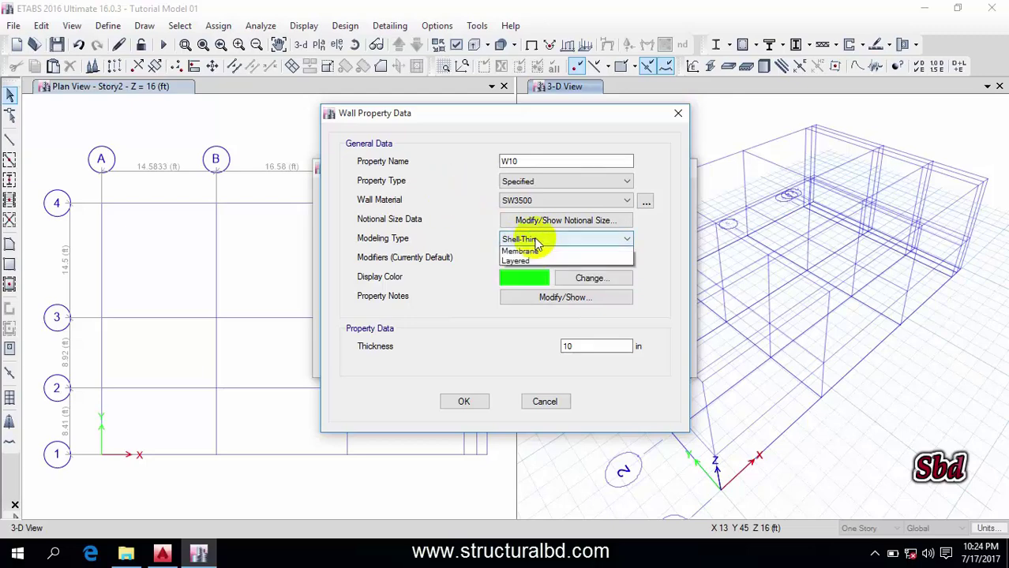
left_click(444, 209)
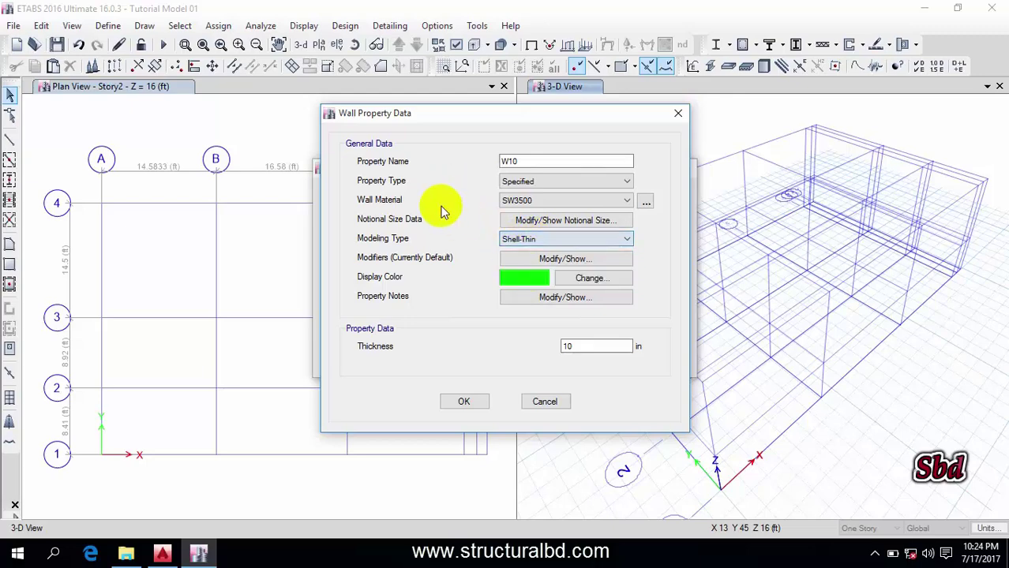
left_click(543, 241)
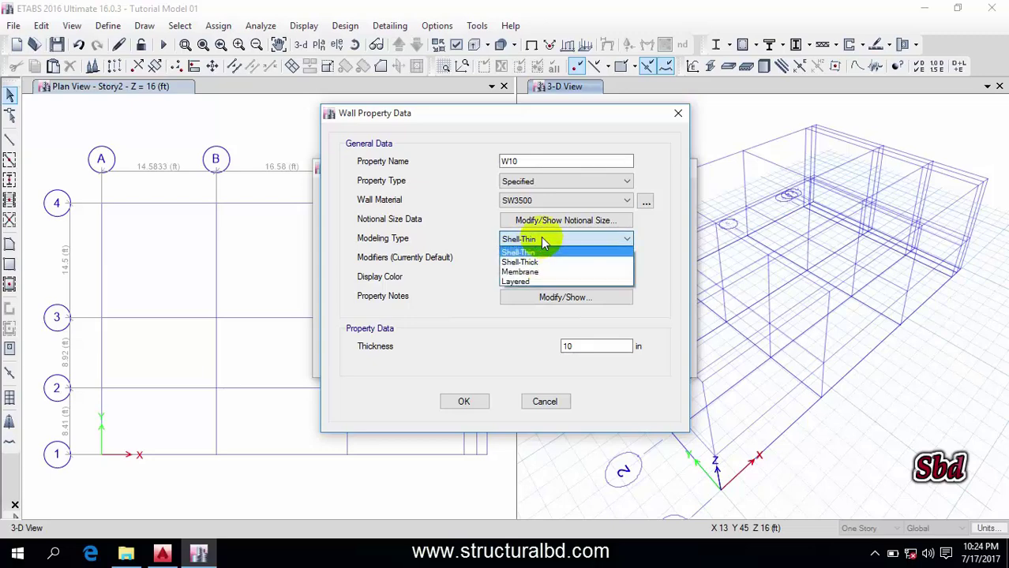
left_click(448, 200)
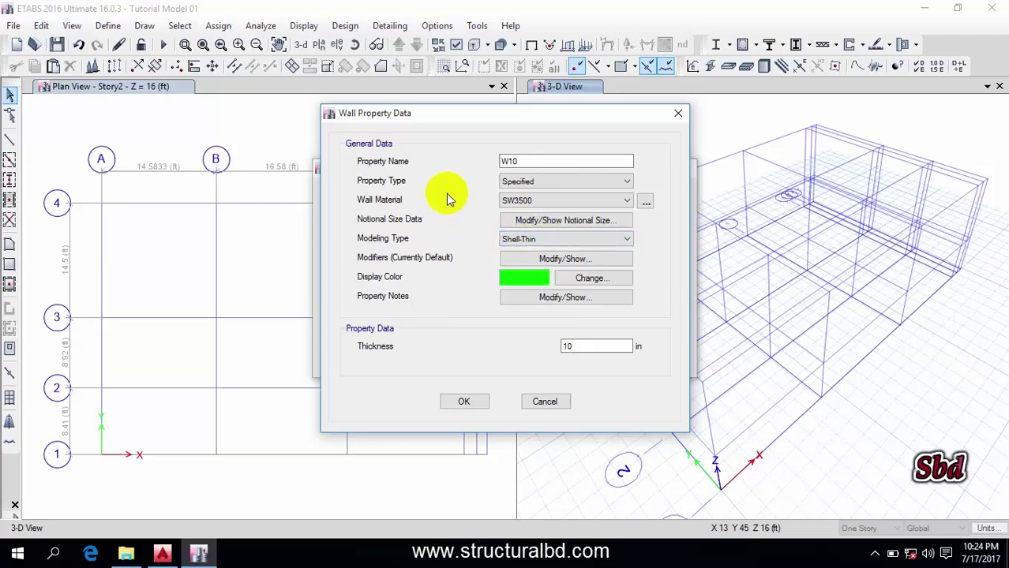
left_click(554, 241)
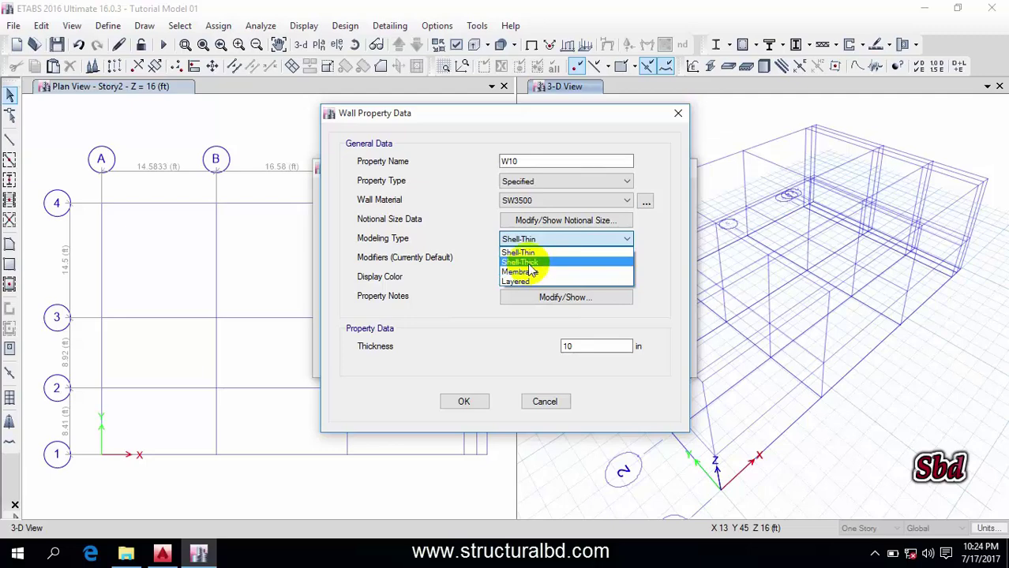
left_click(464, 211)
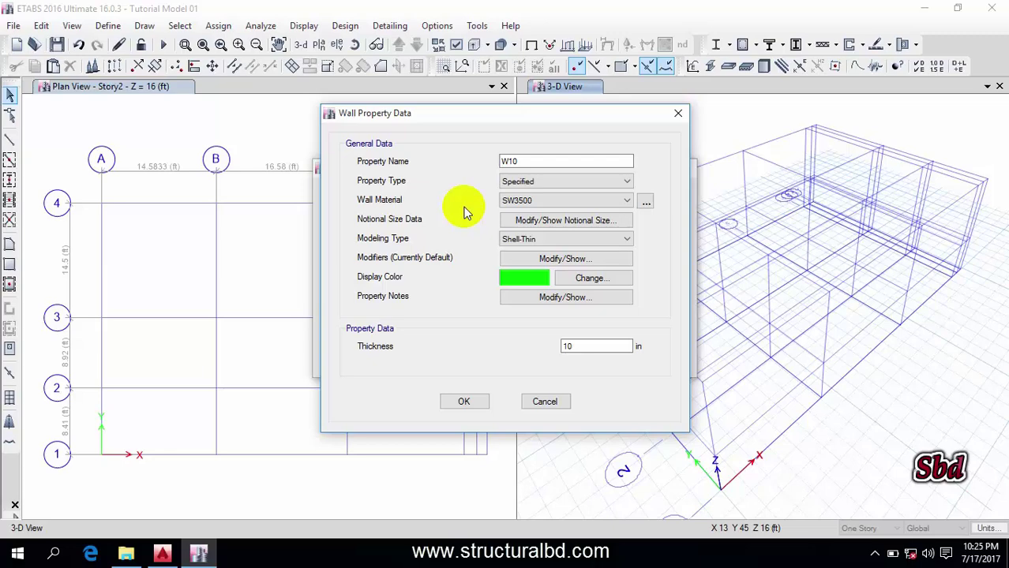
left_click(548, 240)
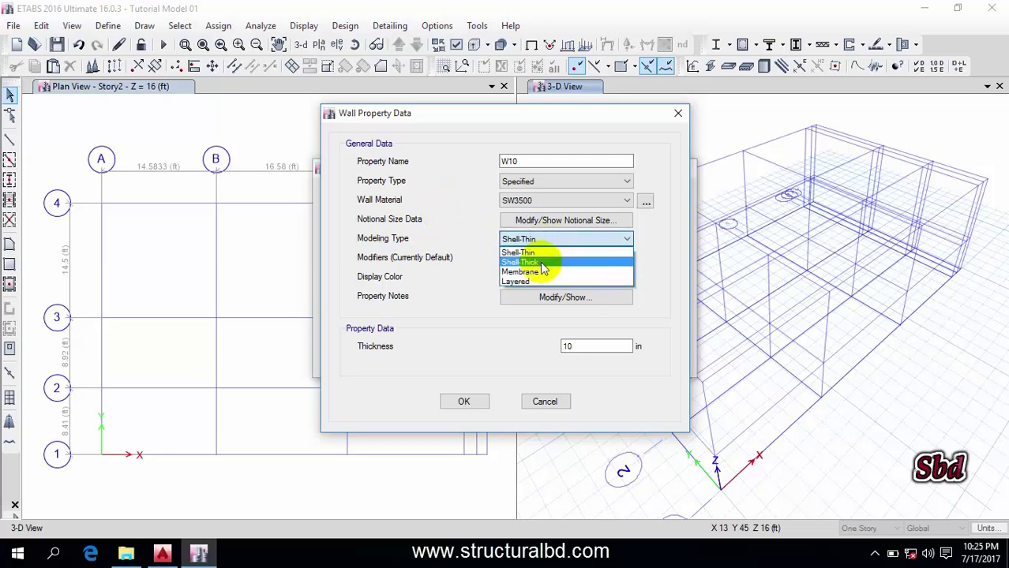
left_click(442, 204)
left_click(560, 240)
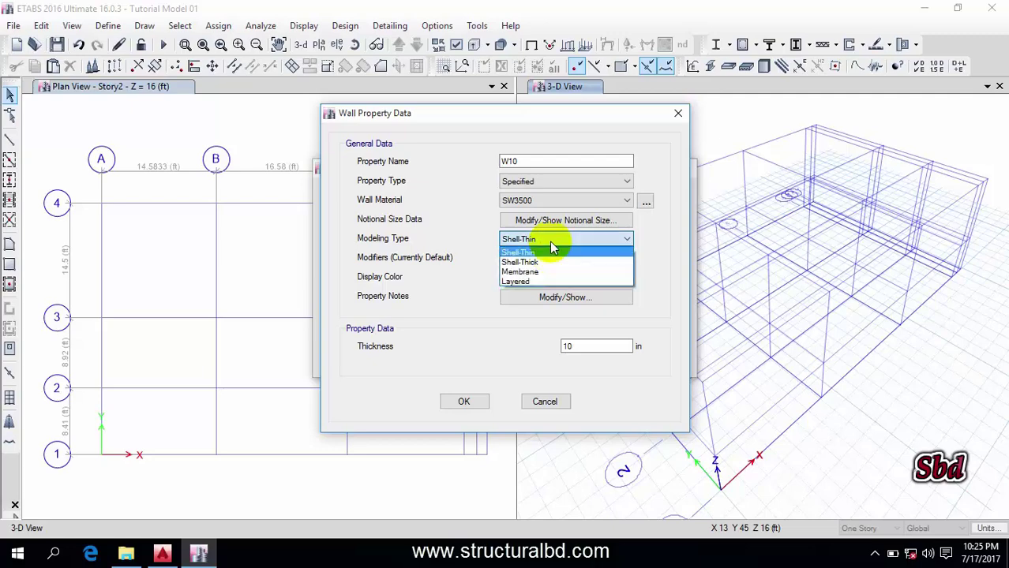
left_click(464, 203)
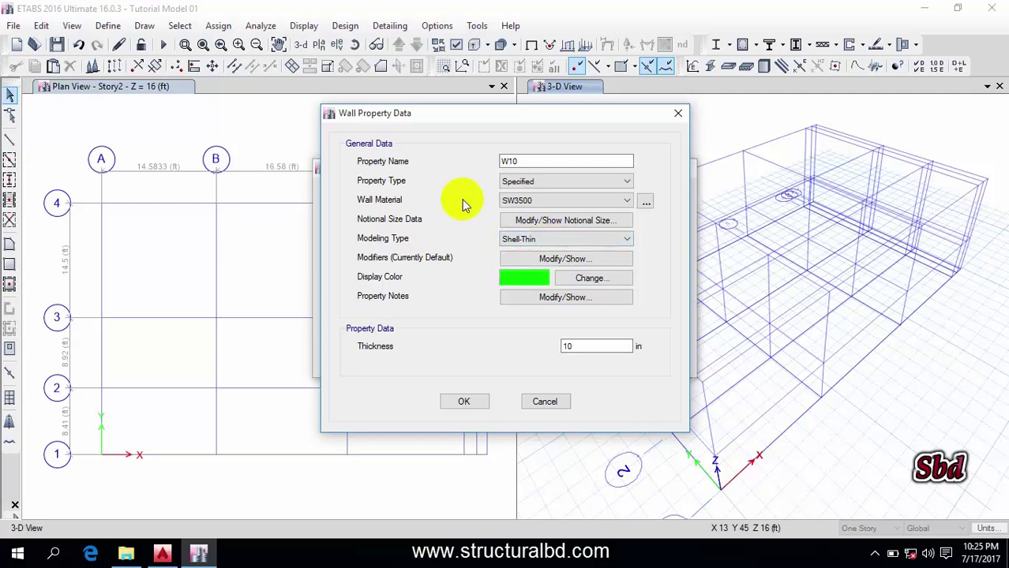
Choose Shell-Thin as W10's modeling type, then save the section and accept the wall properties.
left_click(543, 240)
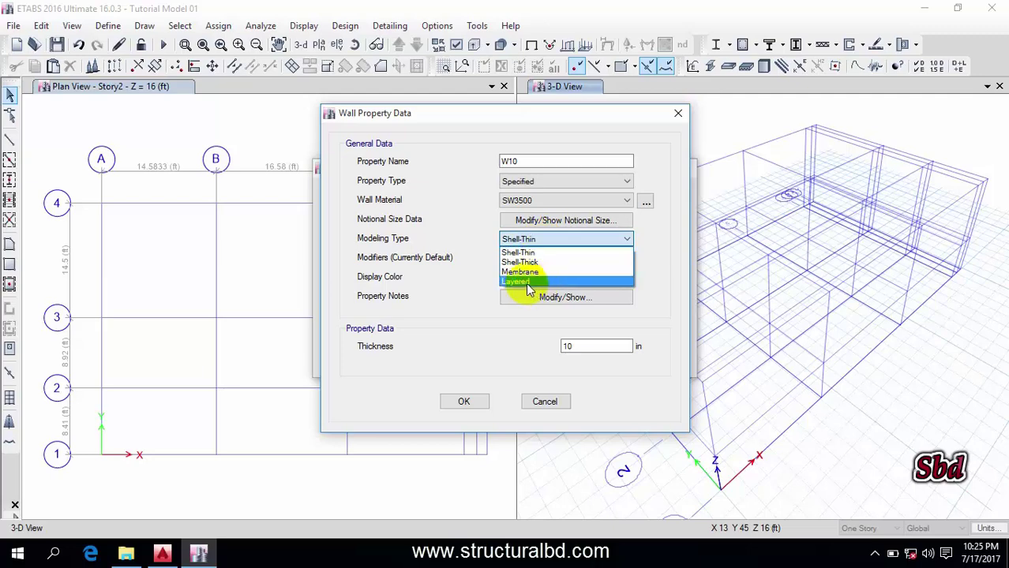
left_click(506, 252)
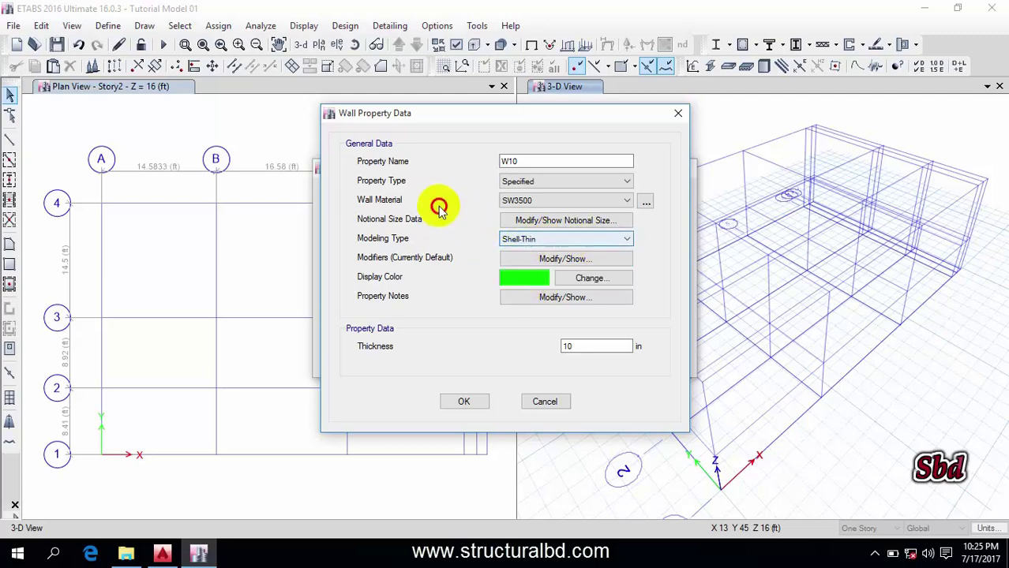
left_click(556, 242)
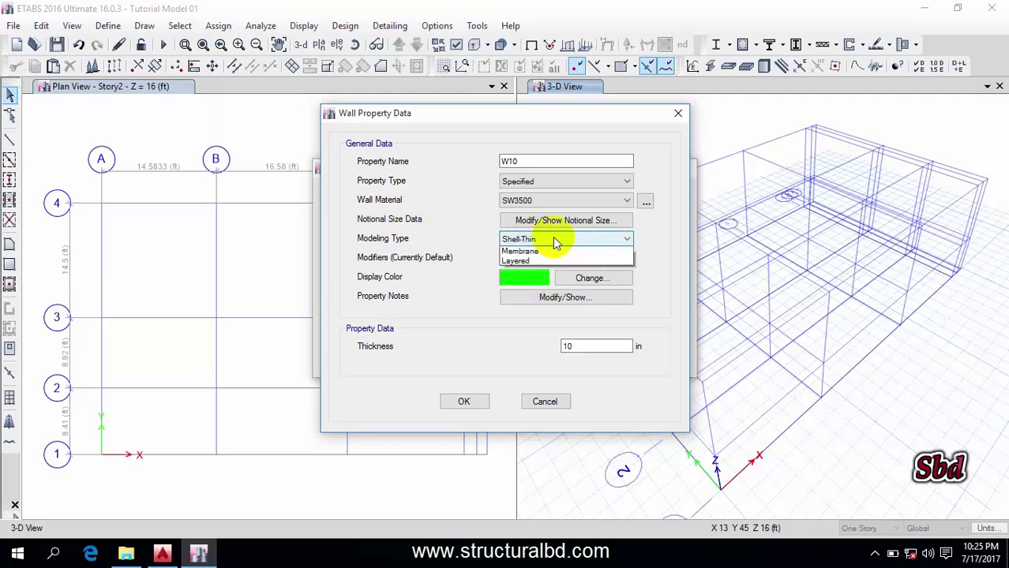
left_click(466, 201)
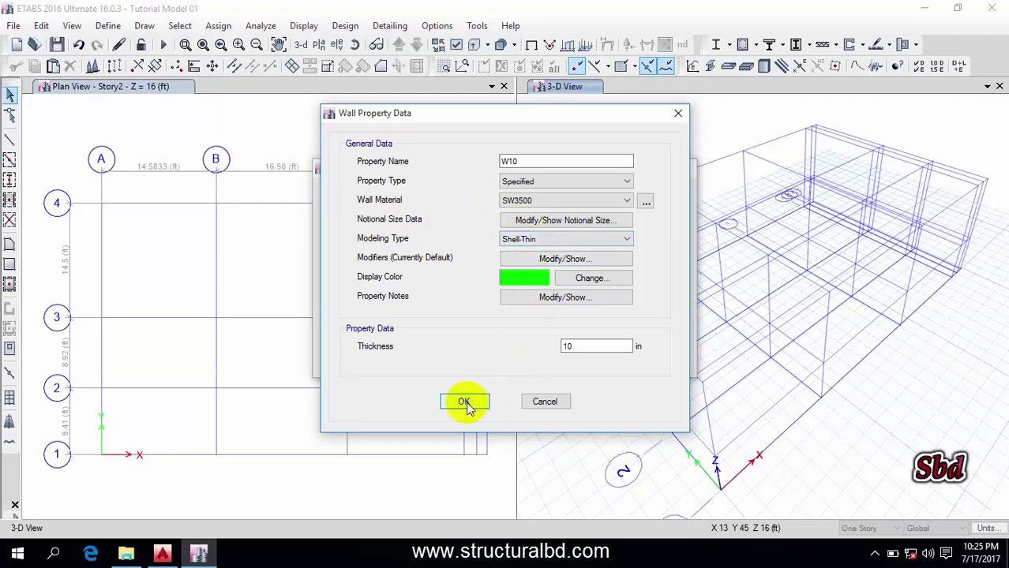
left_click(466, 403)
left_click(584, 321)
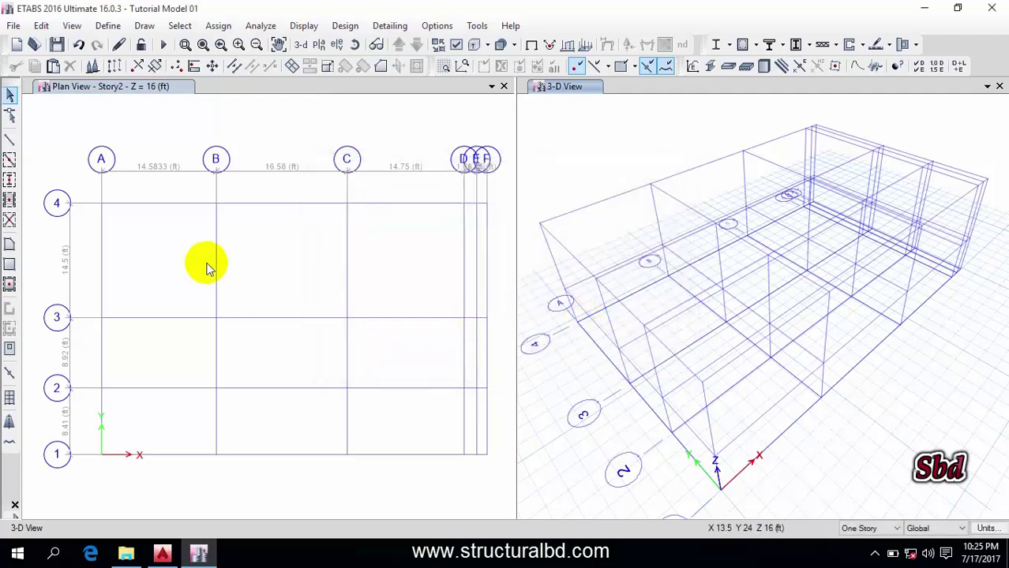
Add a new slab section property and name it S5.
left_click(108, 25)
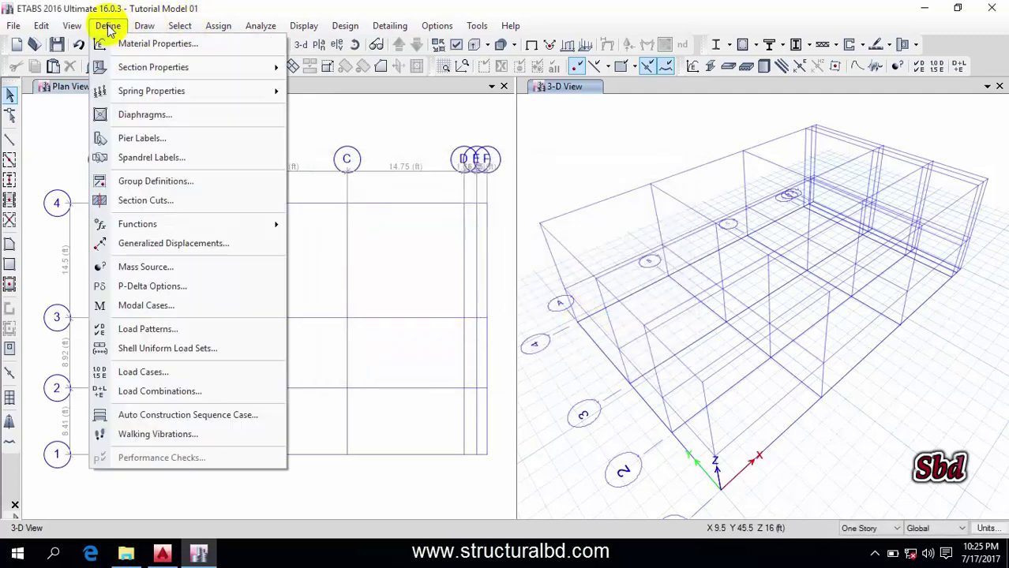
mouse_move(124, 69)
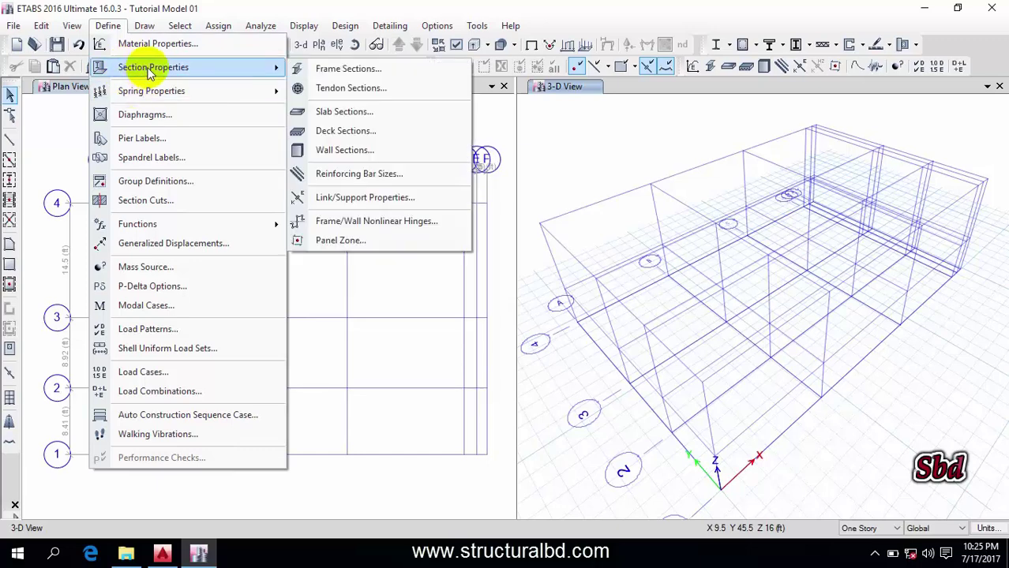
left_click(350, 114)
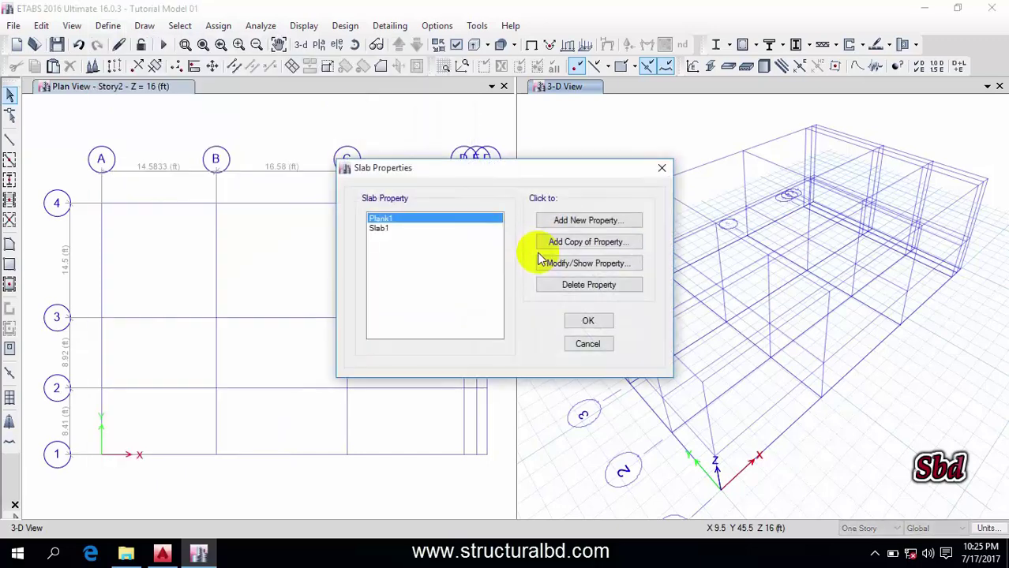
left_click(392, 230)
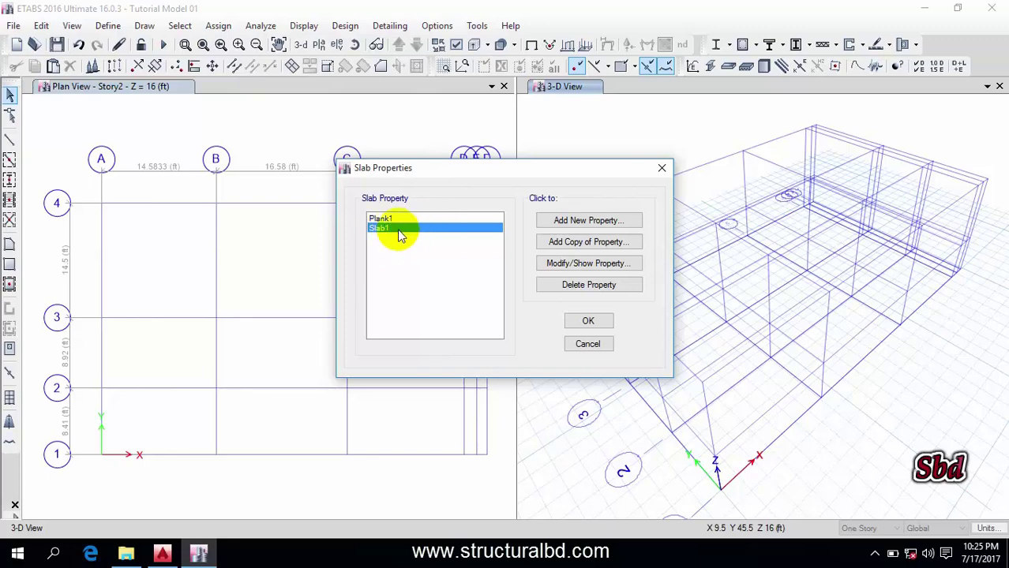
left_click(594, 227)
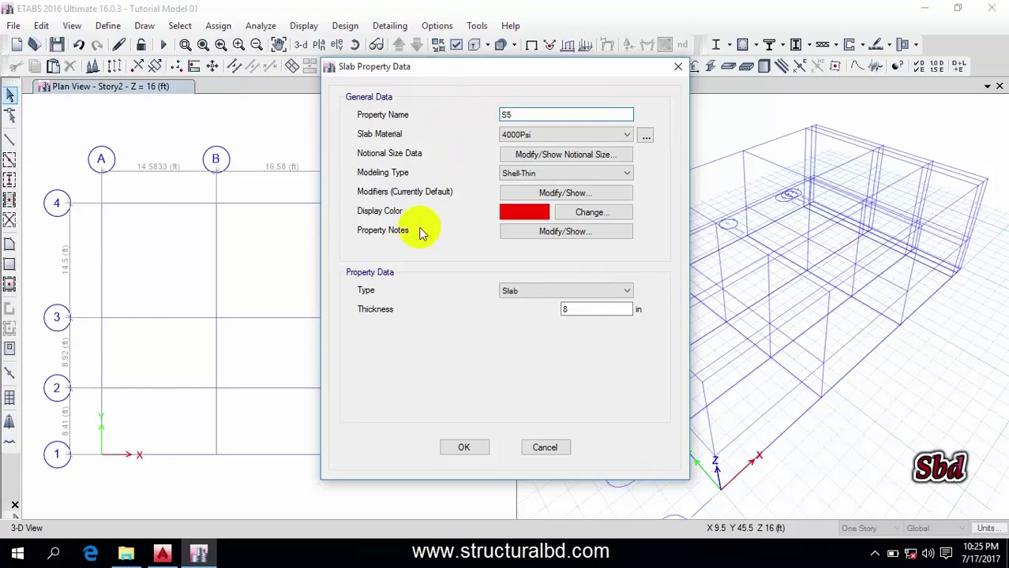
Switch to the AutoCAD drawing and examine the room panels and dimensions on the typical floor beam layout for the slabs.
left_click(162, 552)
scroll(474, 315, "down", 4)
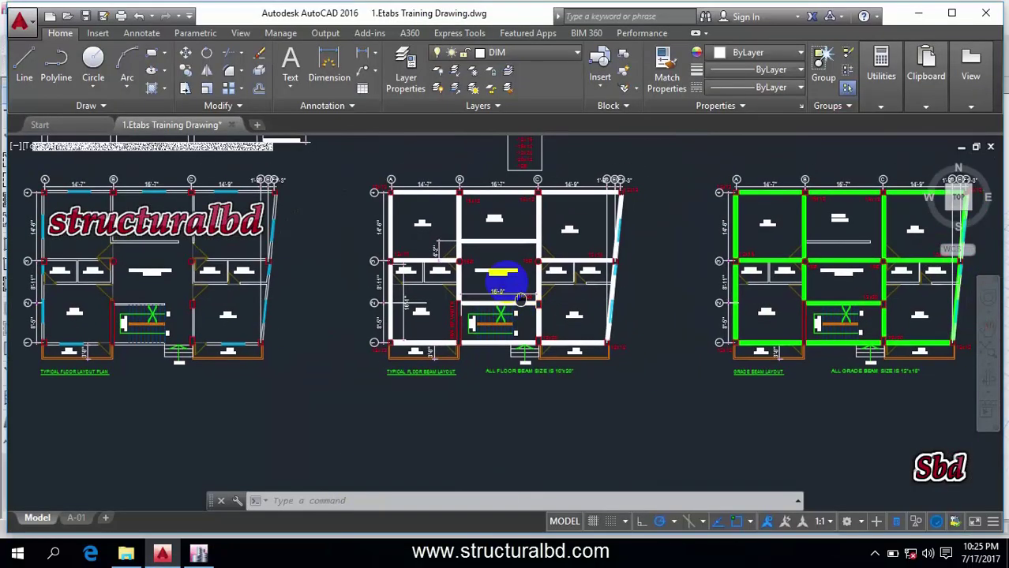
scroll(417, 233, "up", 4)
scroll(427, 209, "down", 2)
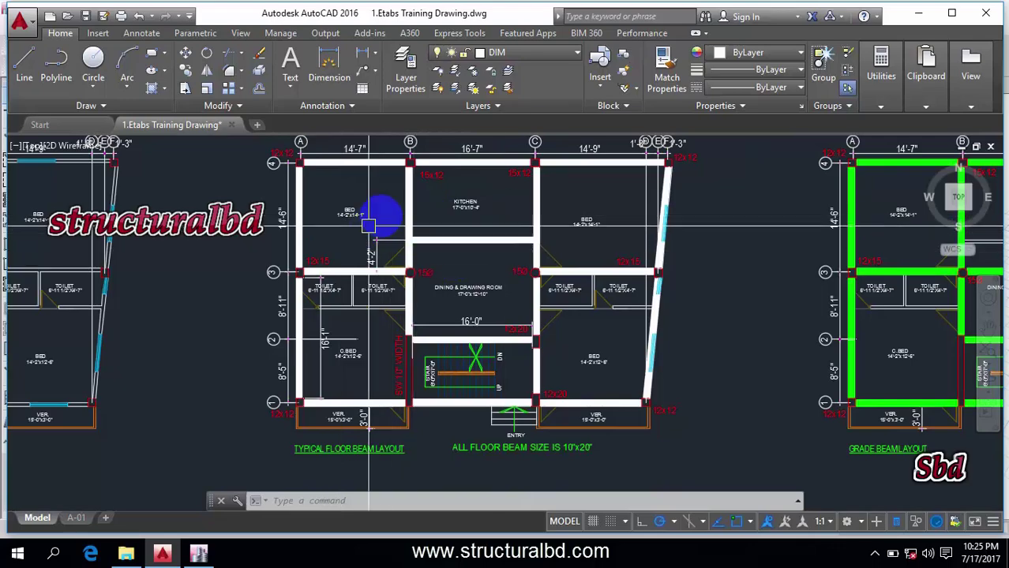
scroll(402, 282, "up", 2)
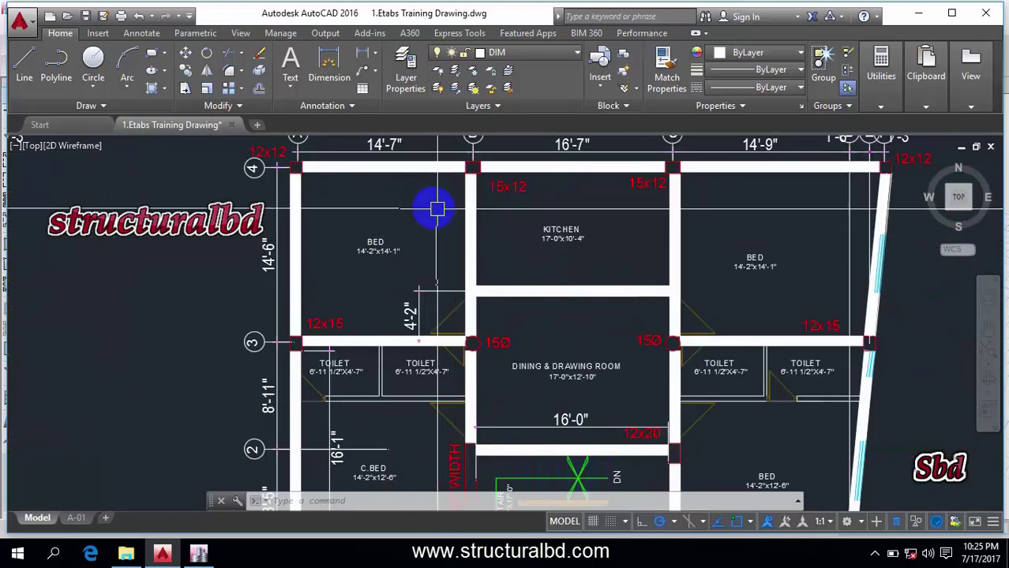
scroll(474, 214, "down", 3)
scroll(403, 233, "up", 3)
scroll(470, 233, "down", 3)
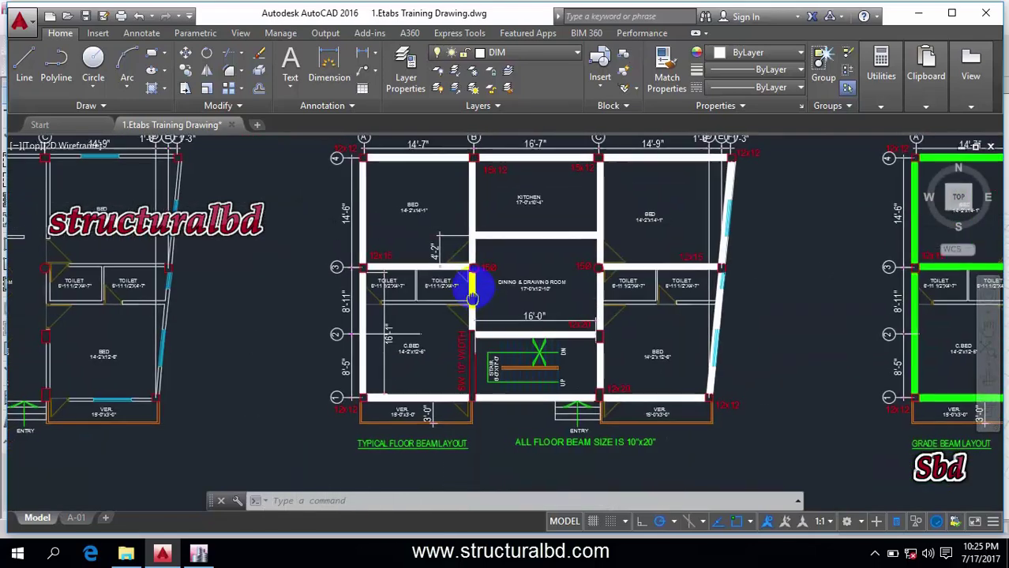
scroll(496, 218, "up", 2)
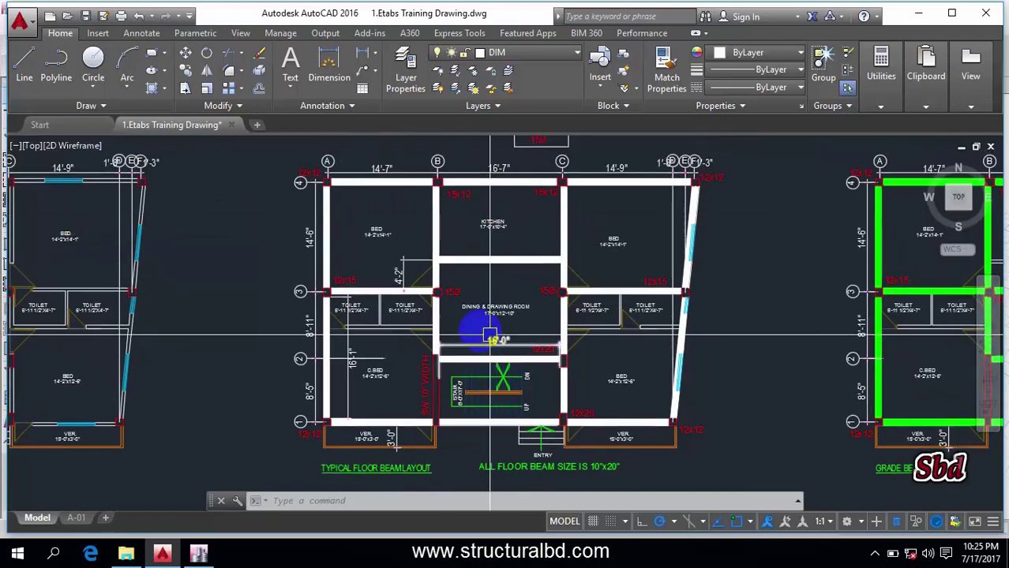
scroll(442, 229, "down", 3)
scroll(474, 234, "up", 4)
scroll(493, 232, "down", 4)
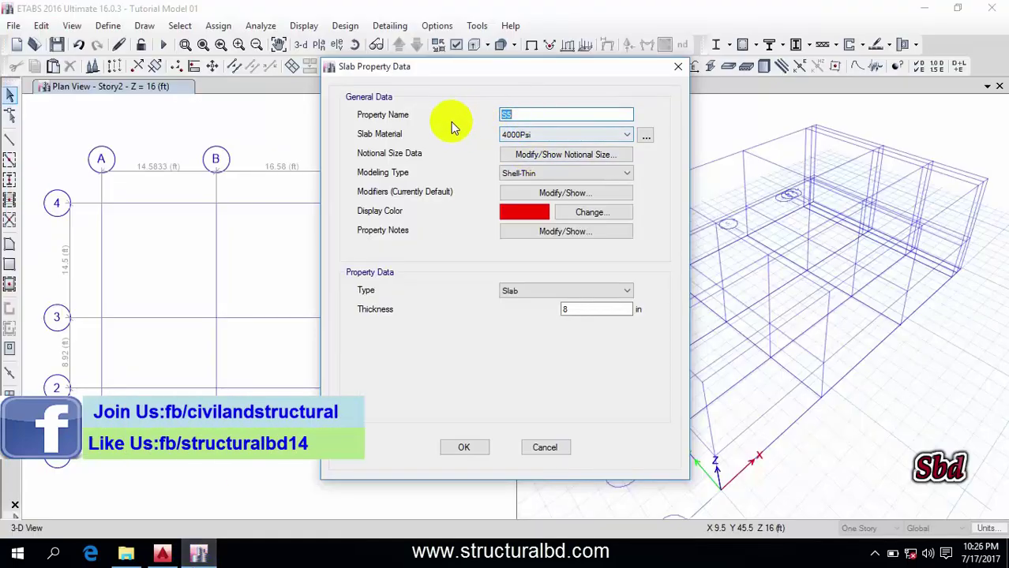
Set S5's slab material to Slab3000 and its thickness to 5 in.
left_click(599, 135)
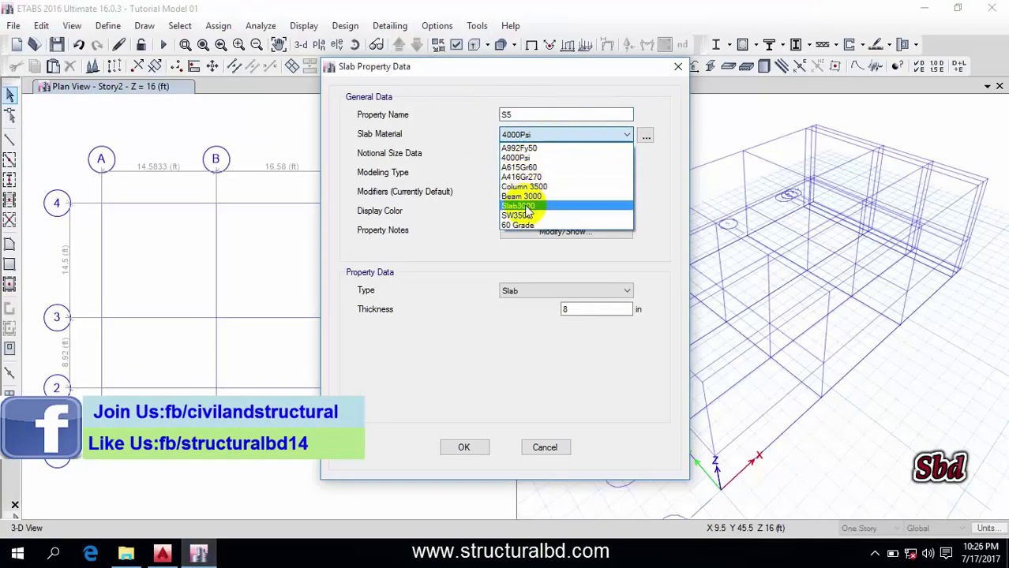
left_click(560, 207)
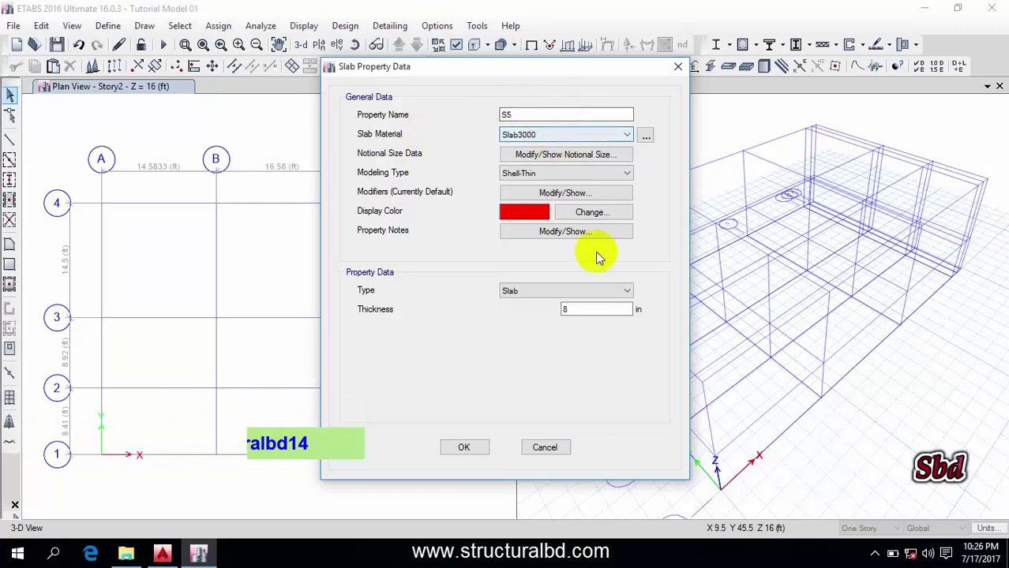
left_click_drag(589, 320, 509, 316)
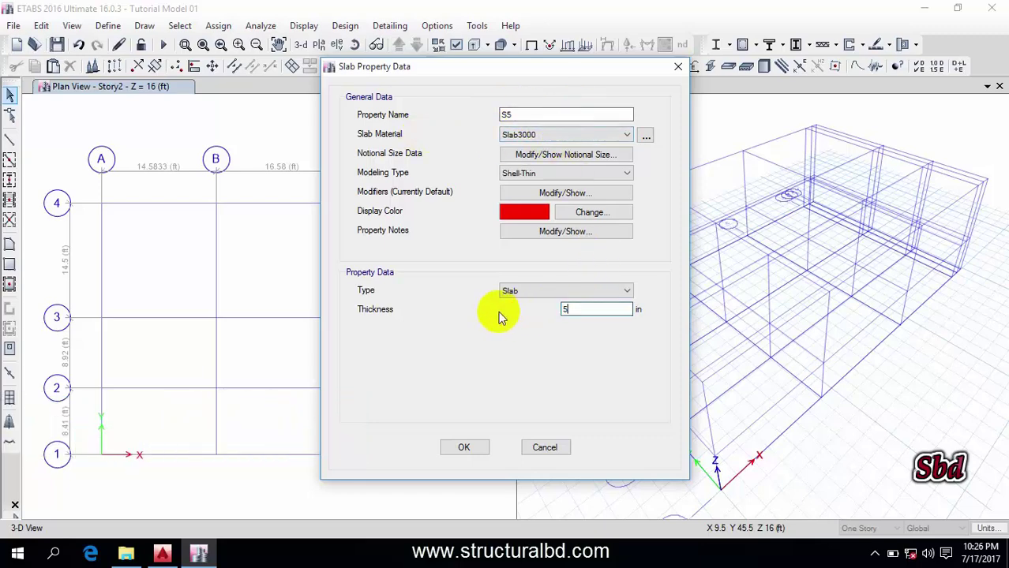
type("5")
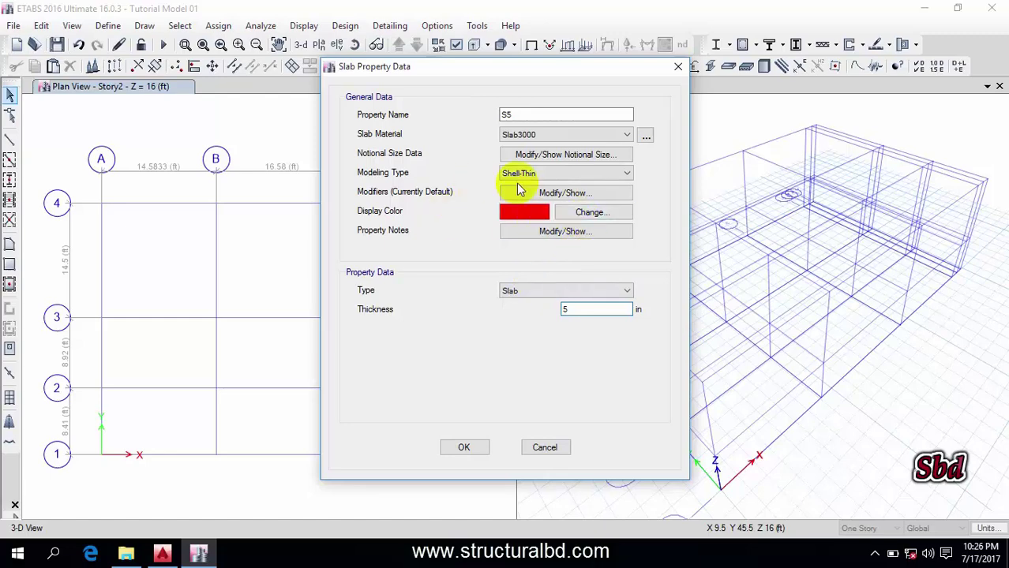
Confirm red as S5's display color and save the slab section.
left_click(589, 214)
key("Return")
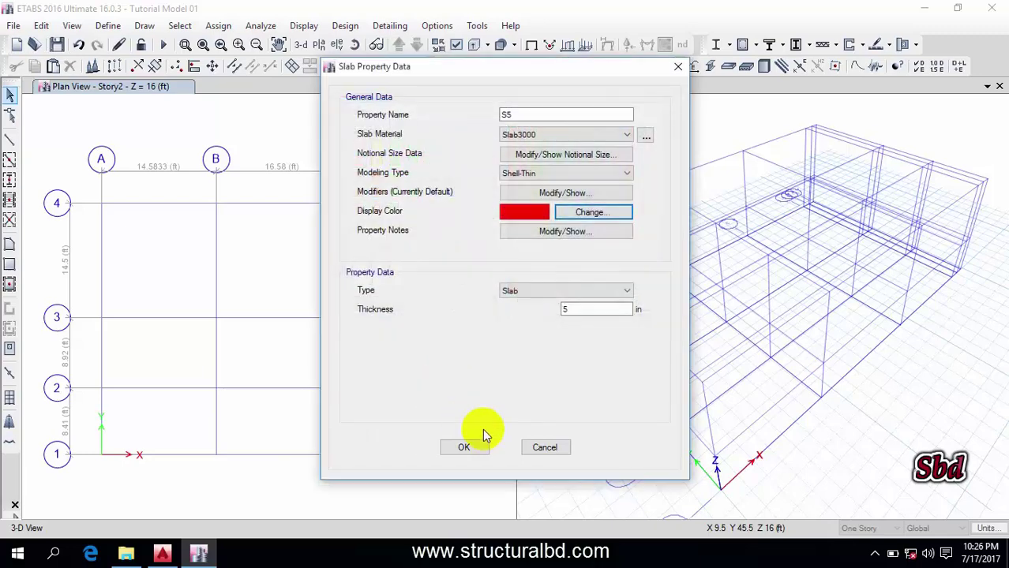
left_click(466, 448)
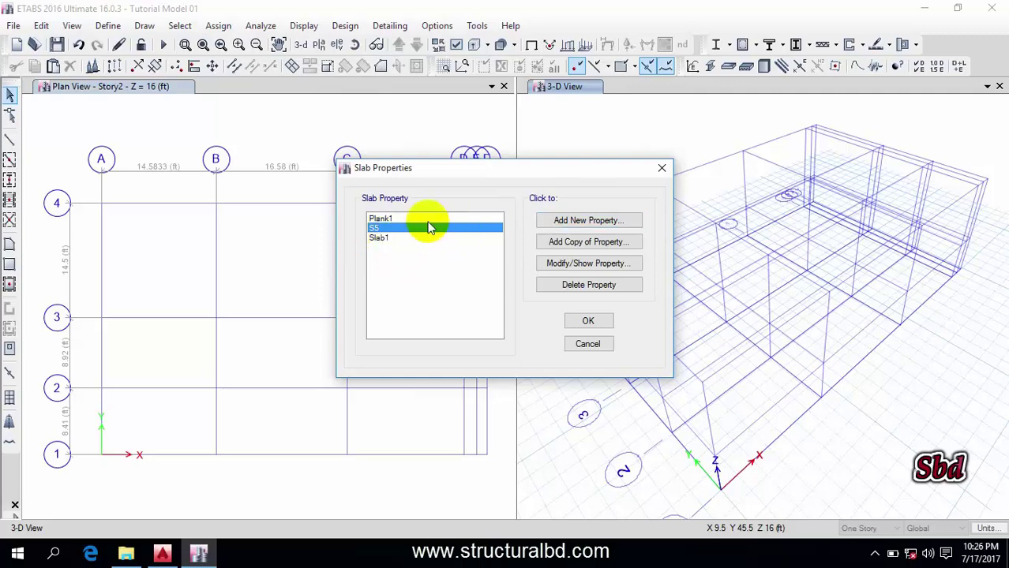
Add a copy of the S5 slab property named S9 with a 9 in thickness, then save it and accept the slab properties.
left_click(584, 242)
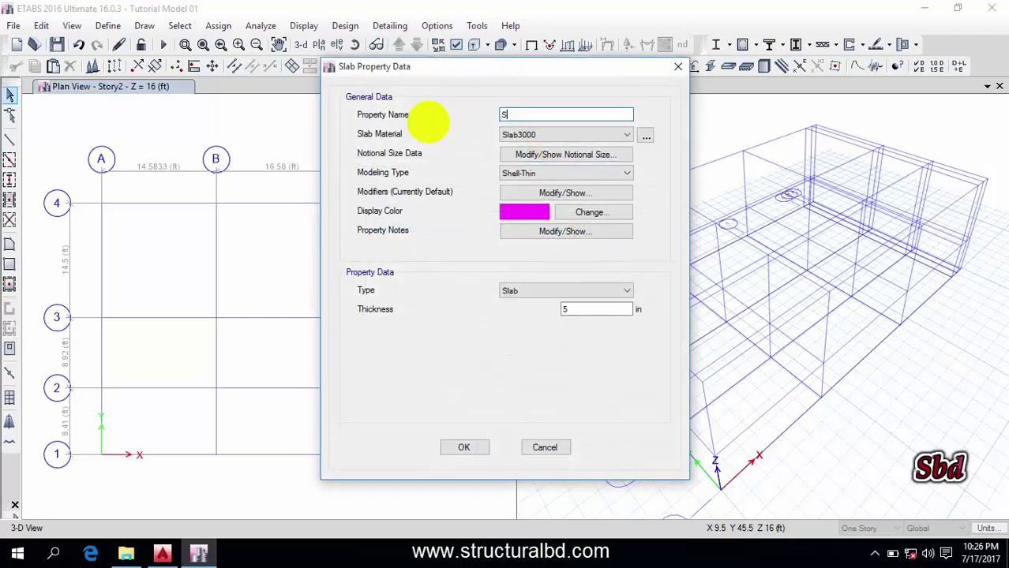
key("Tab")
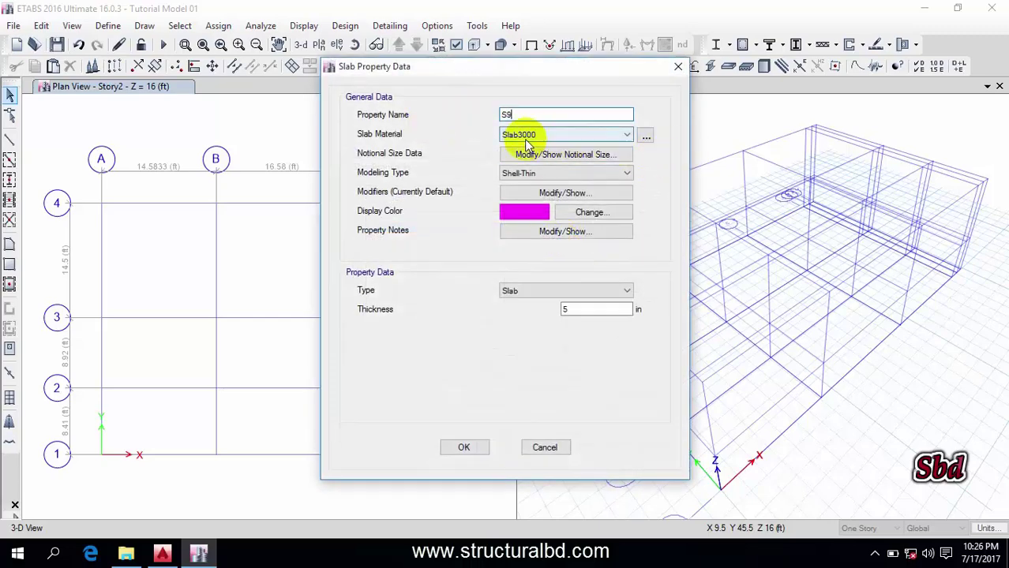
double_click(552, 309)
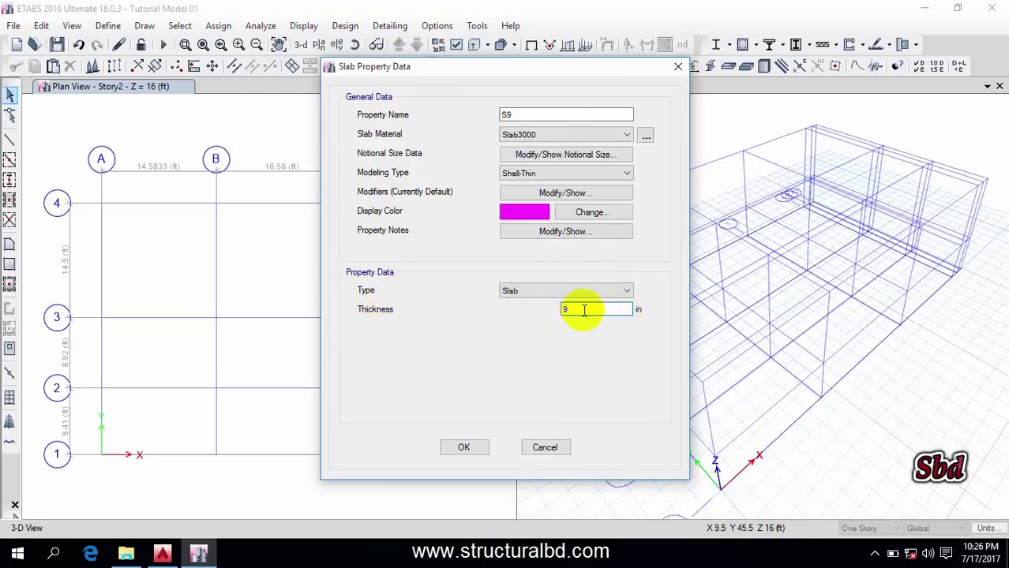
left_click_drag(585, 310, 543, 316)
left_click(520, 112)
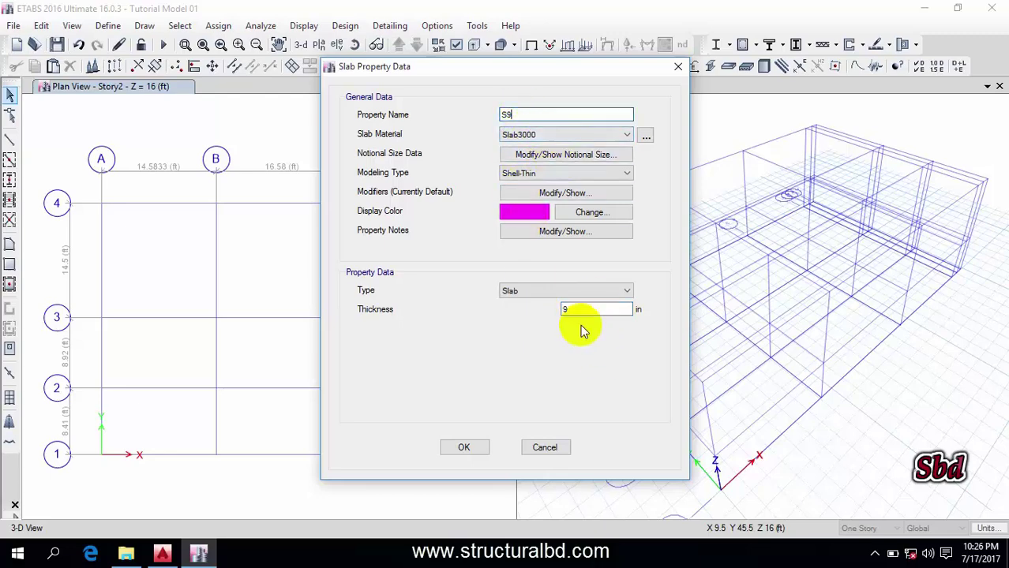
left_click_drag(586, 311, 543, 312)
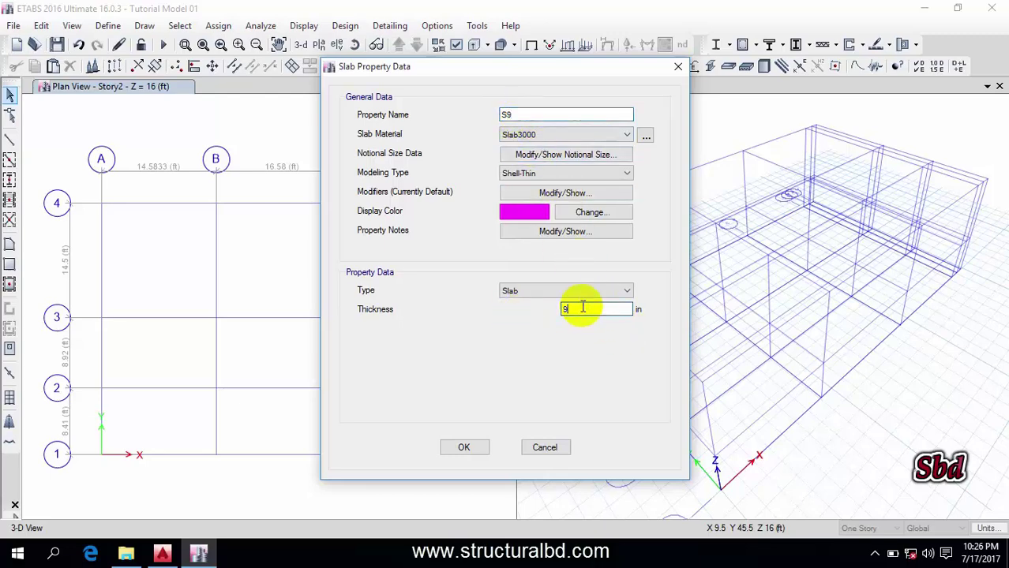
left_click(464, 447)
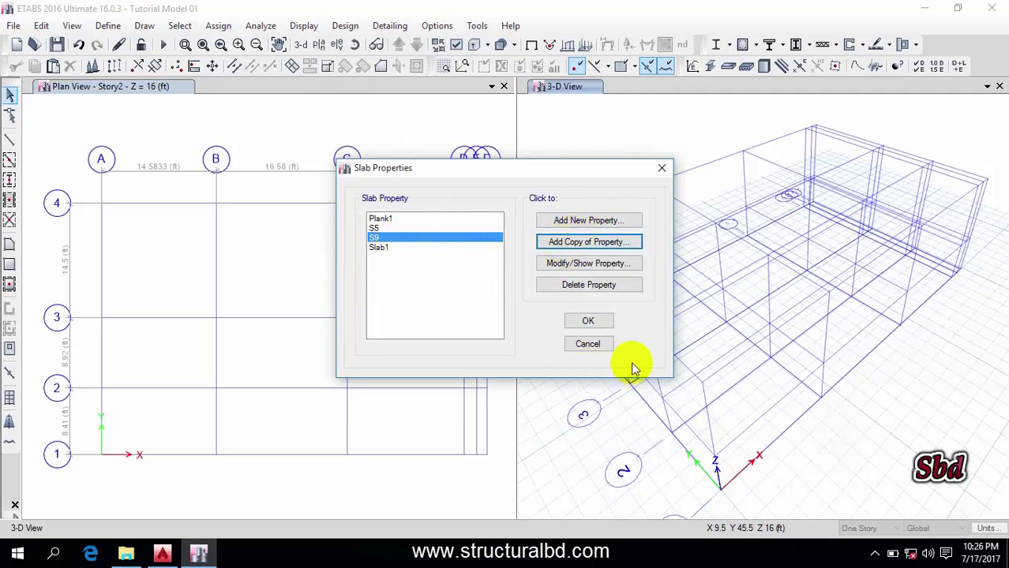
left_click(588, 322)
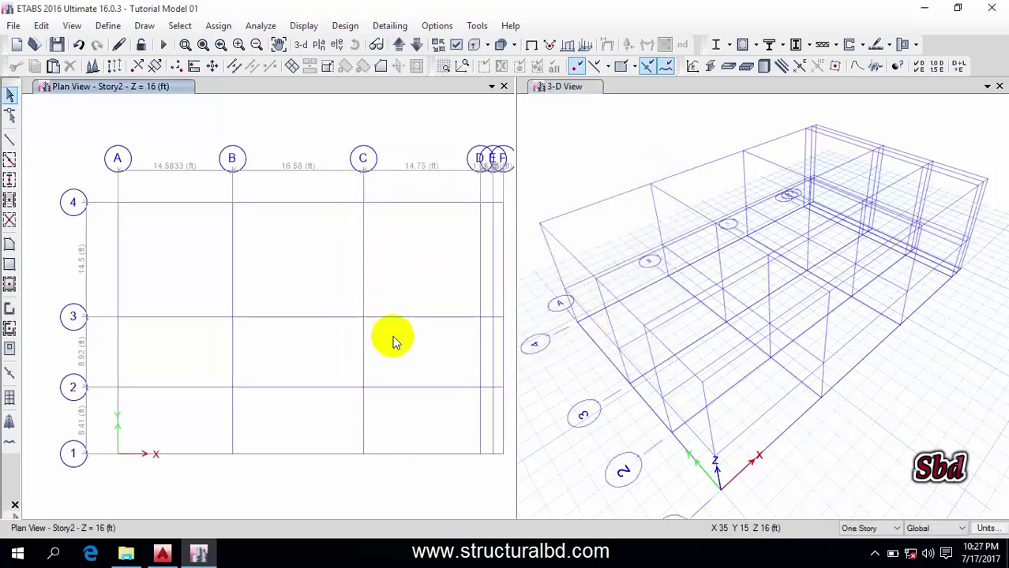